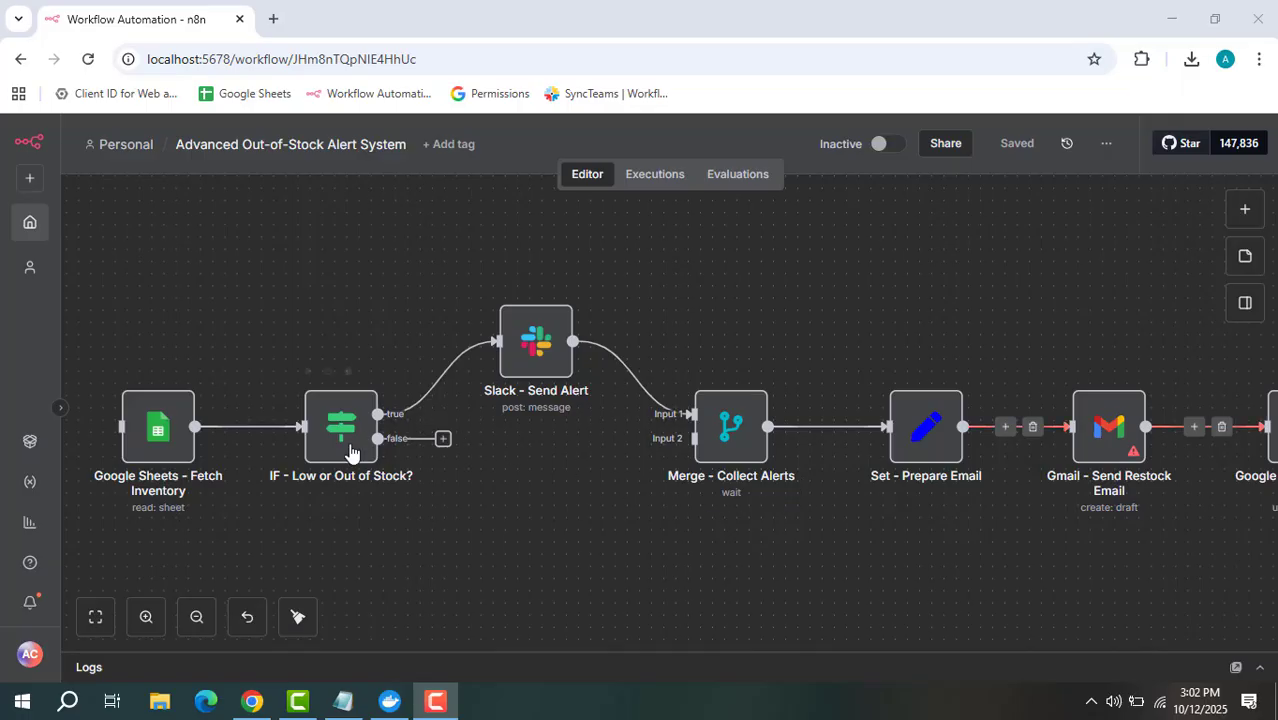
Review the Google Sheets - Fetch Inventory parameters and the IF - Low or Out of Stock? conditions
click(167, 438)
double_click(167, 438)
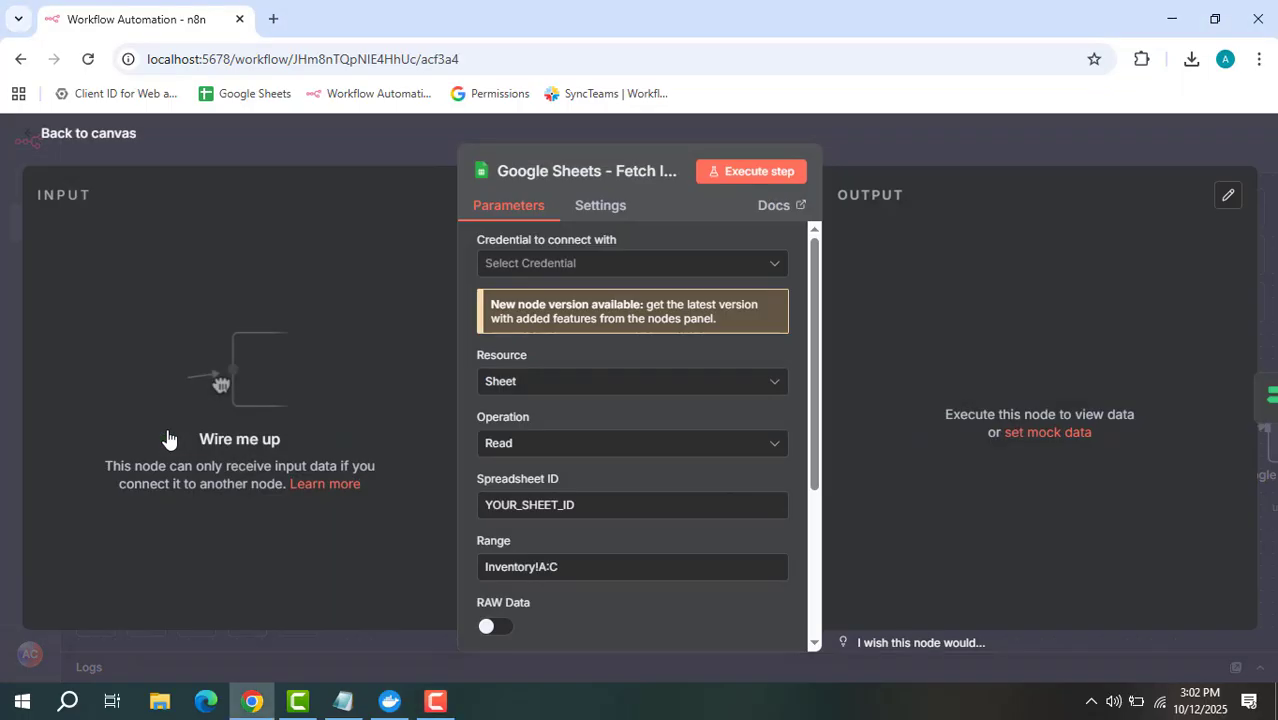
scroll(610, 430, down, 2)
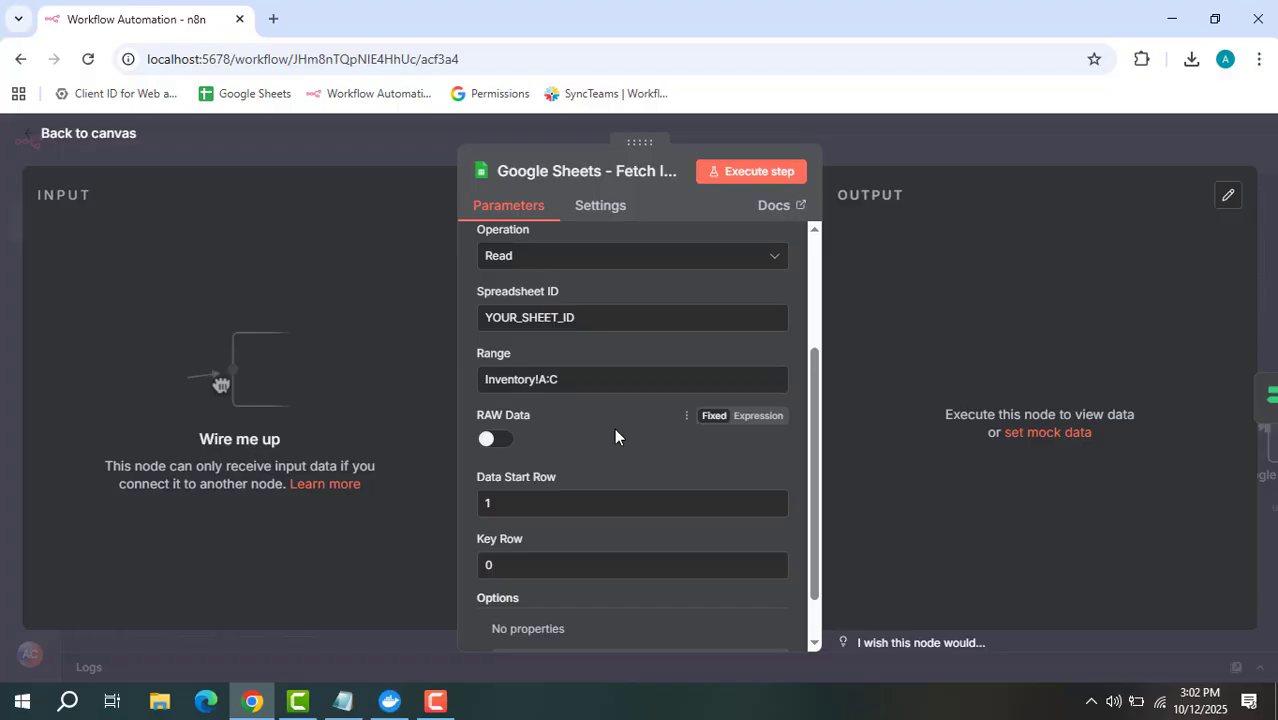
scroll(636, 424, up, 2)
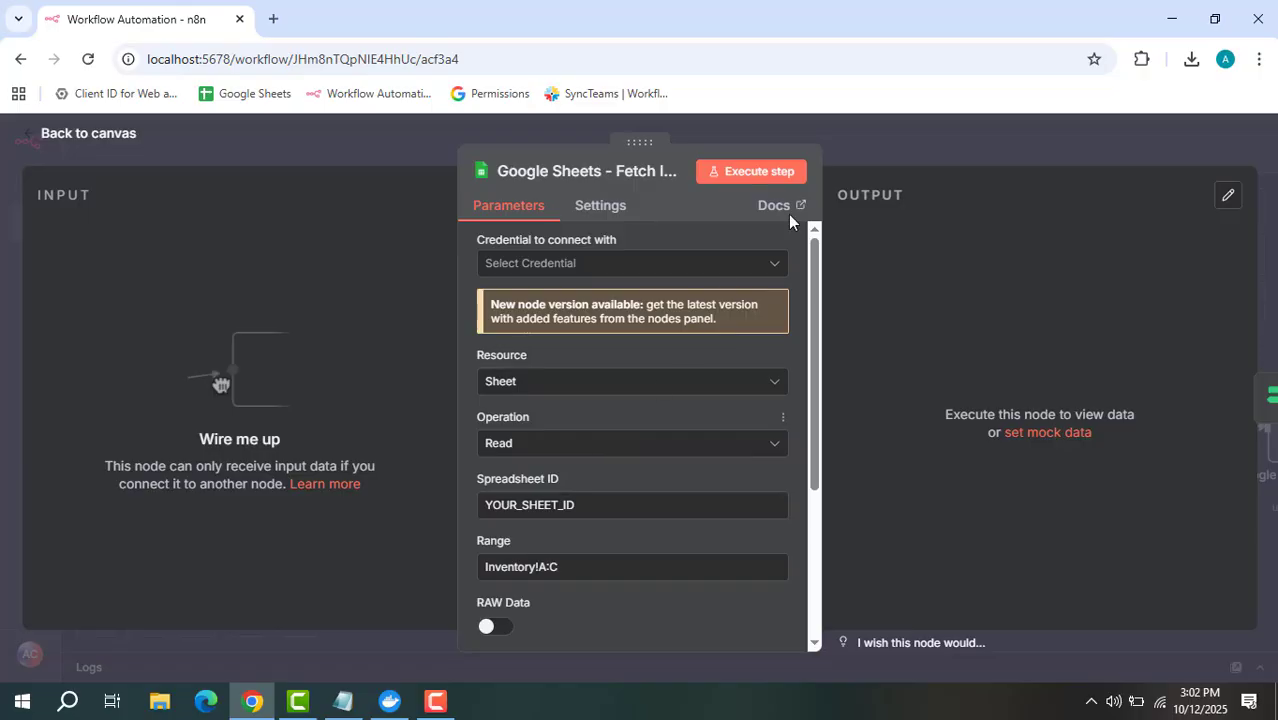
click(900, 125)
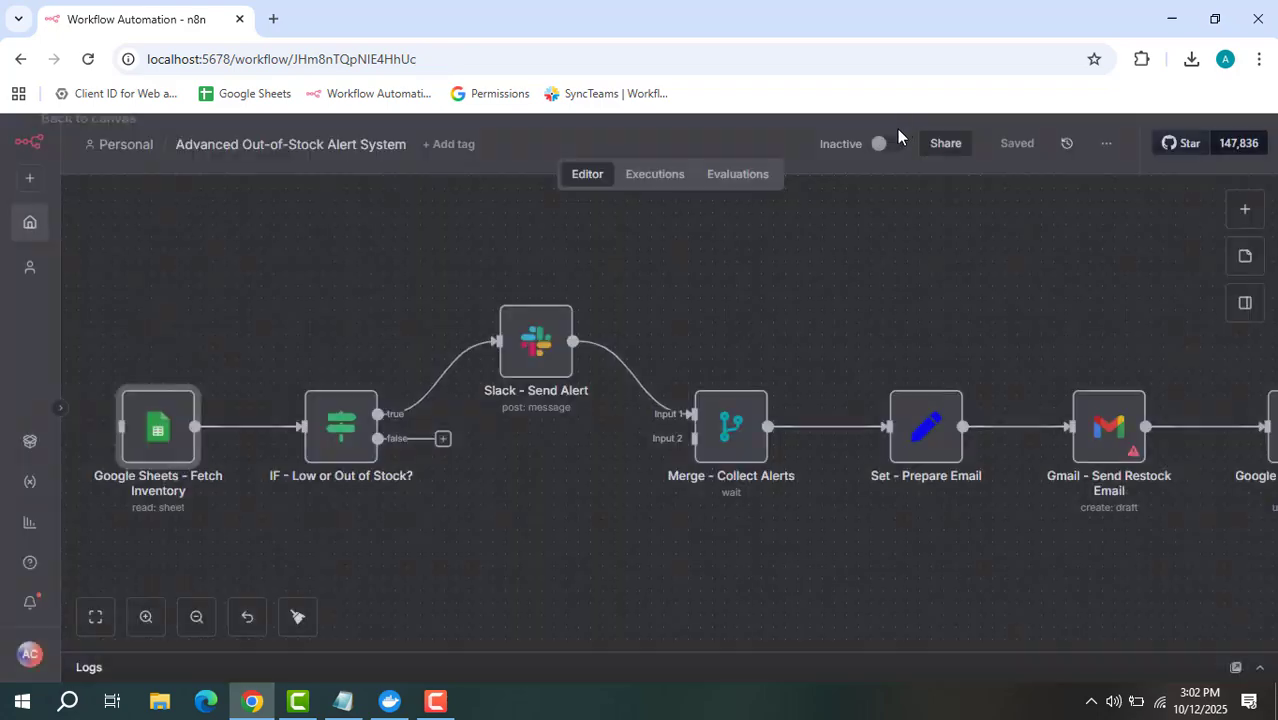
double_click(328, 453)
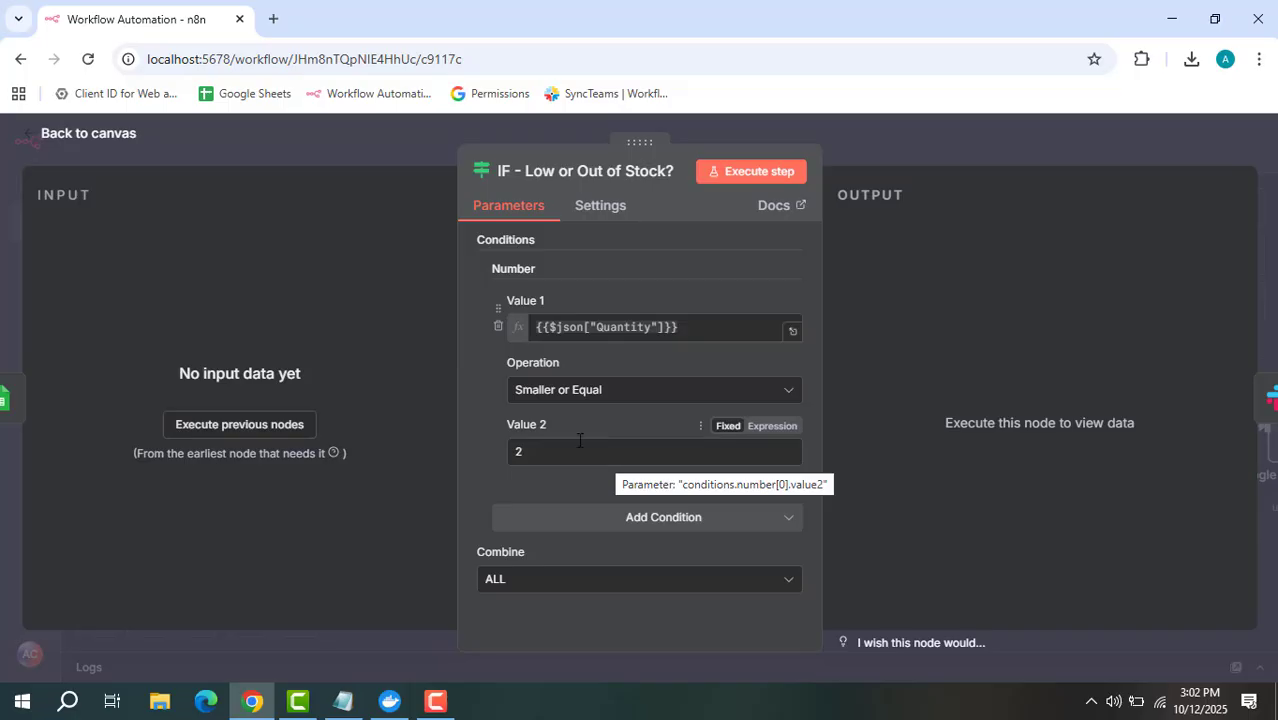
click(918, 146)
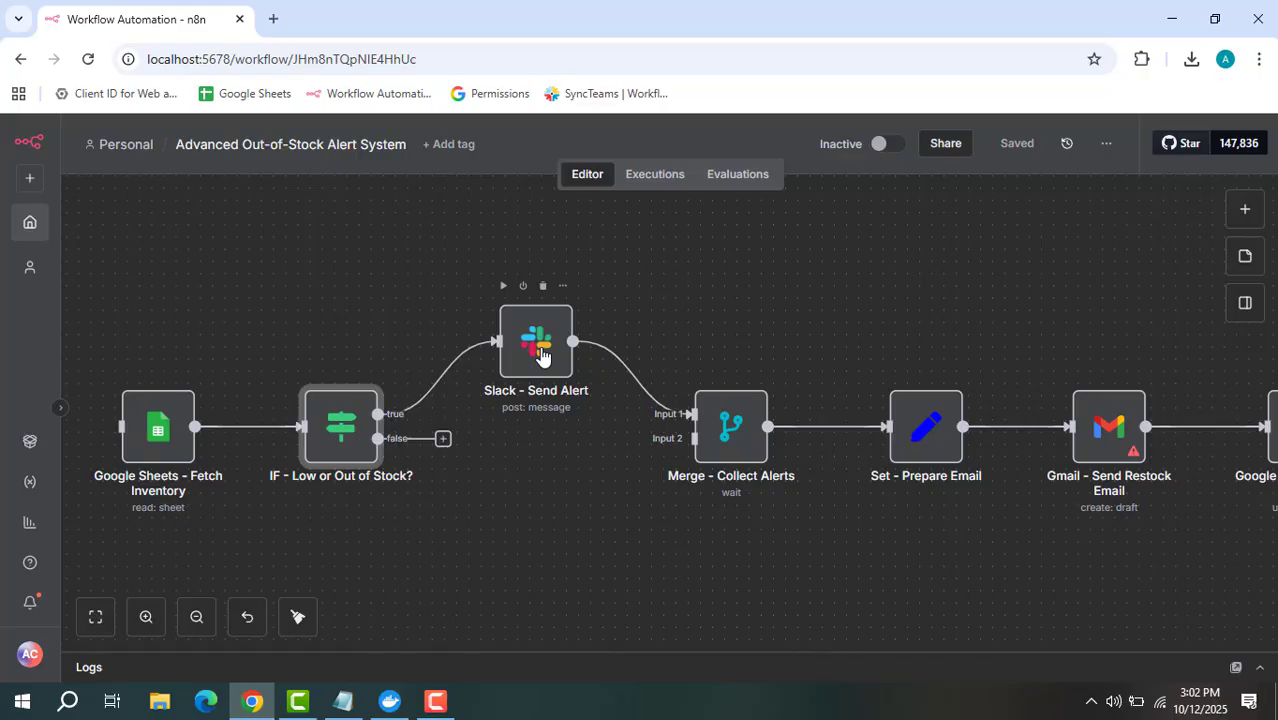
Read the full Slack - Send Alert message text
double_click(540, 350)
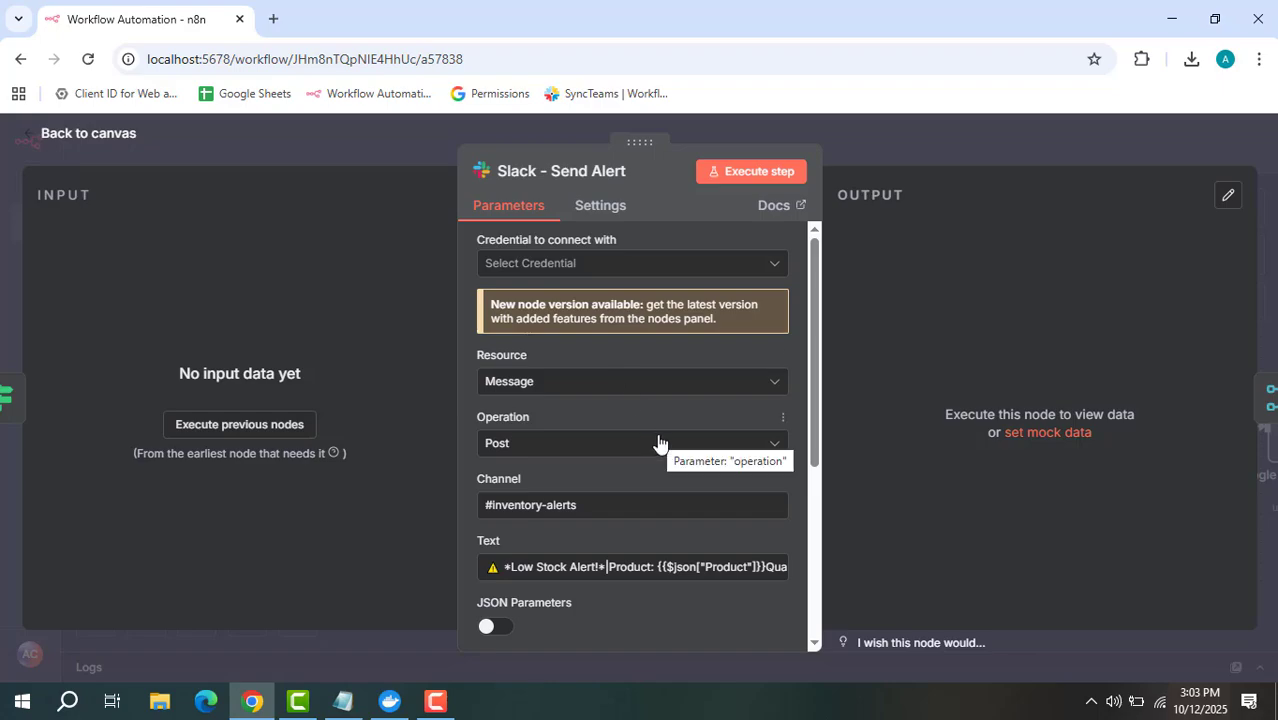
scroll(660, 440, down, 2)
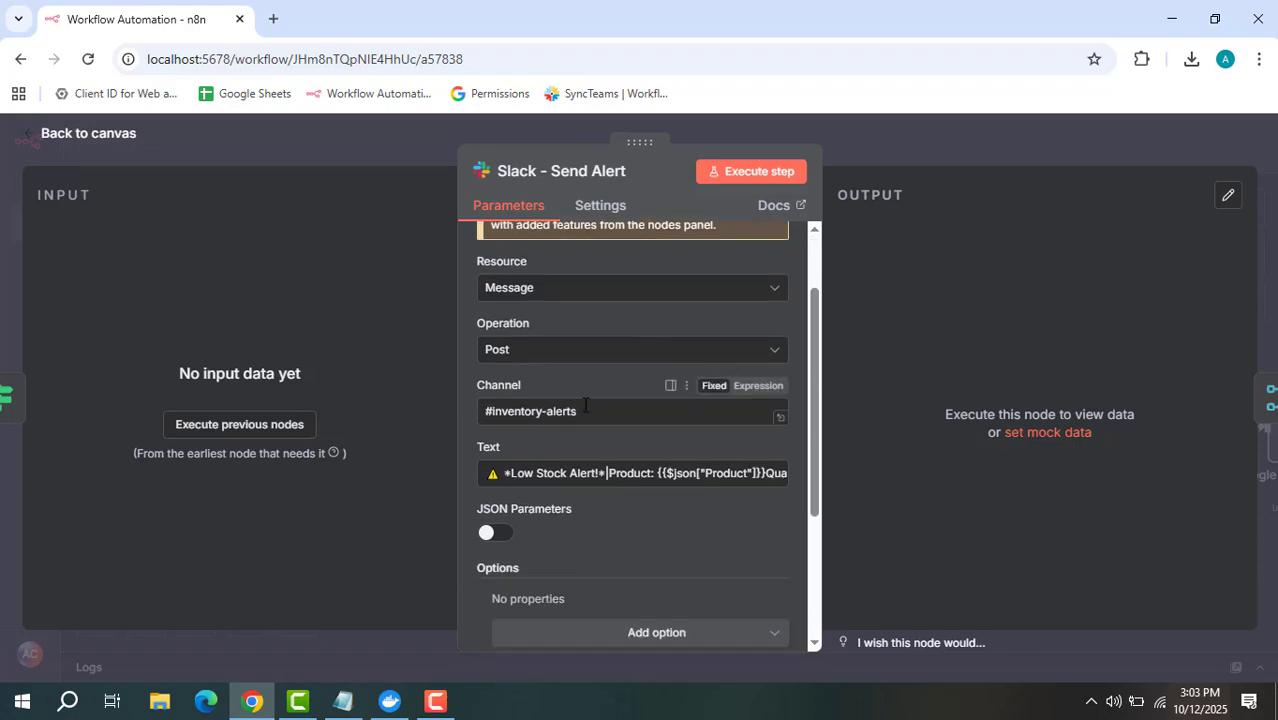
click(781, 484)
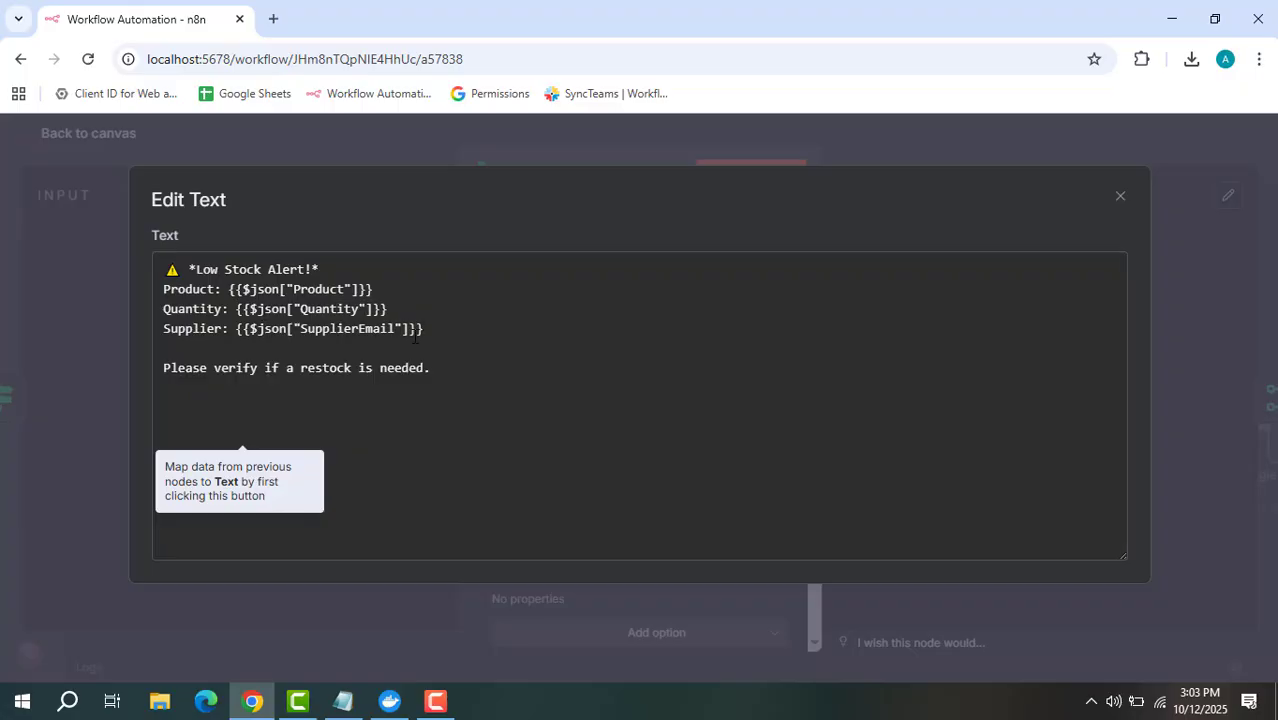
click(209, 386)
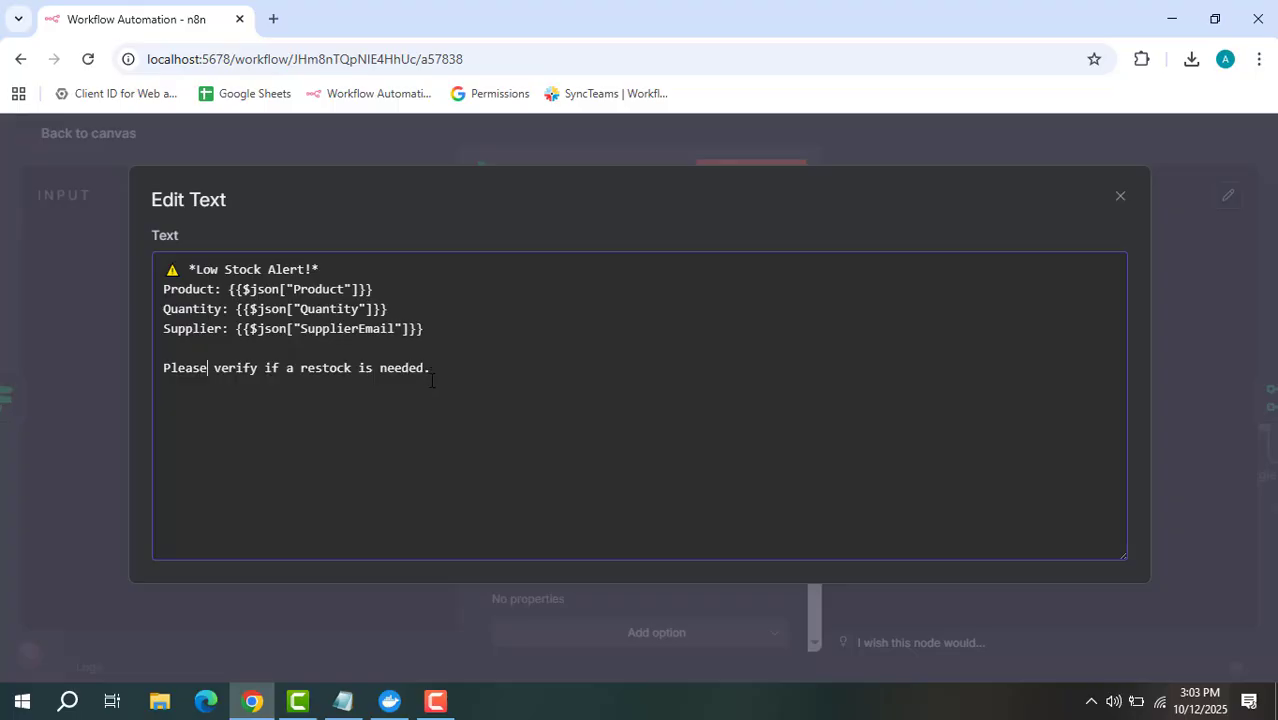
click(1121, 196)
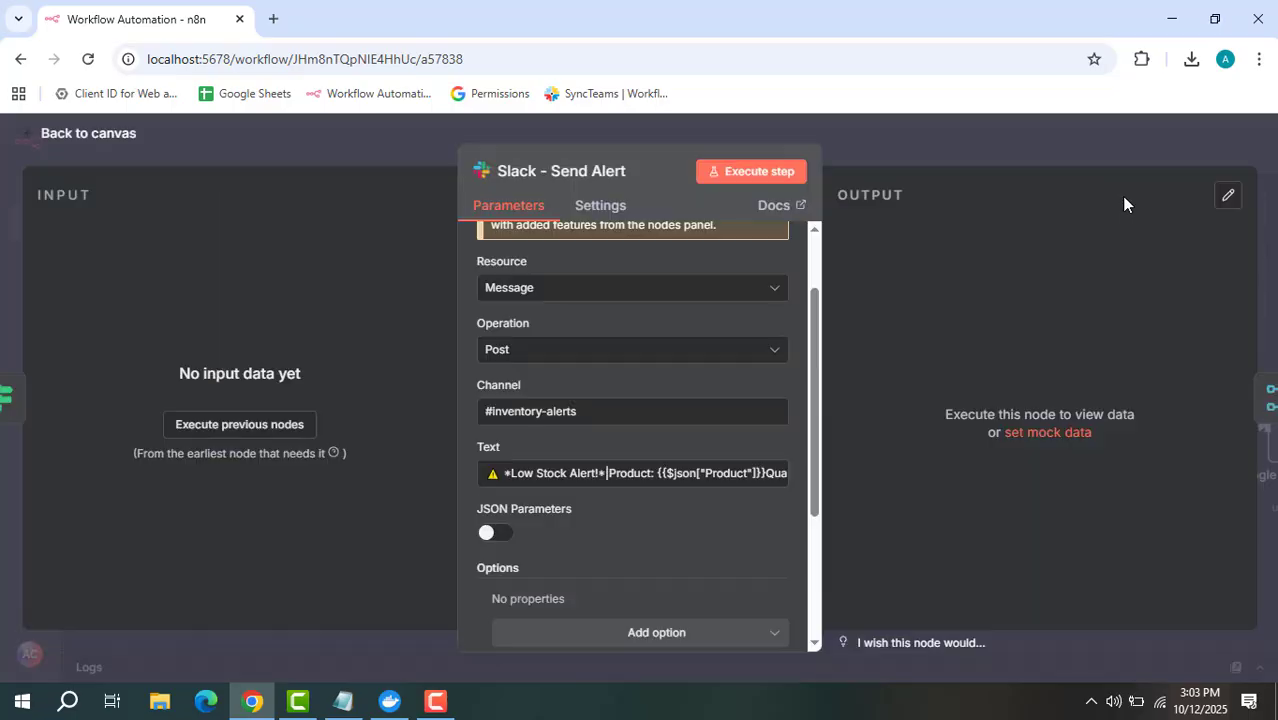
click(962, 121)
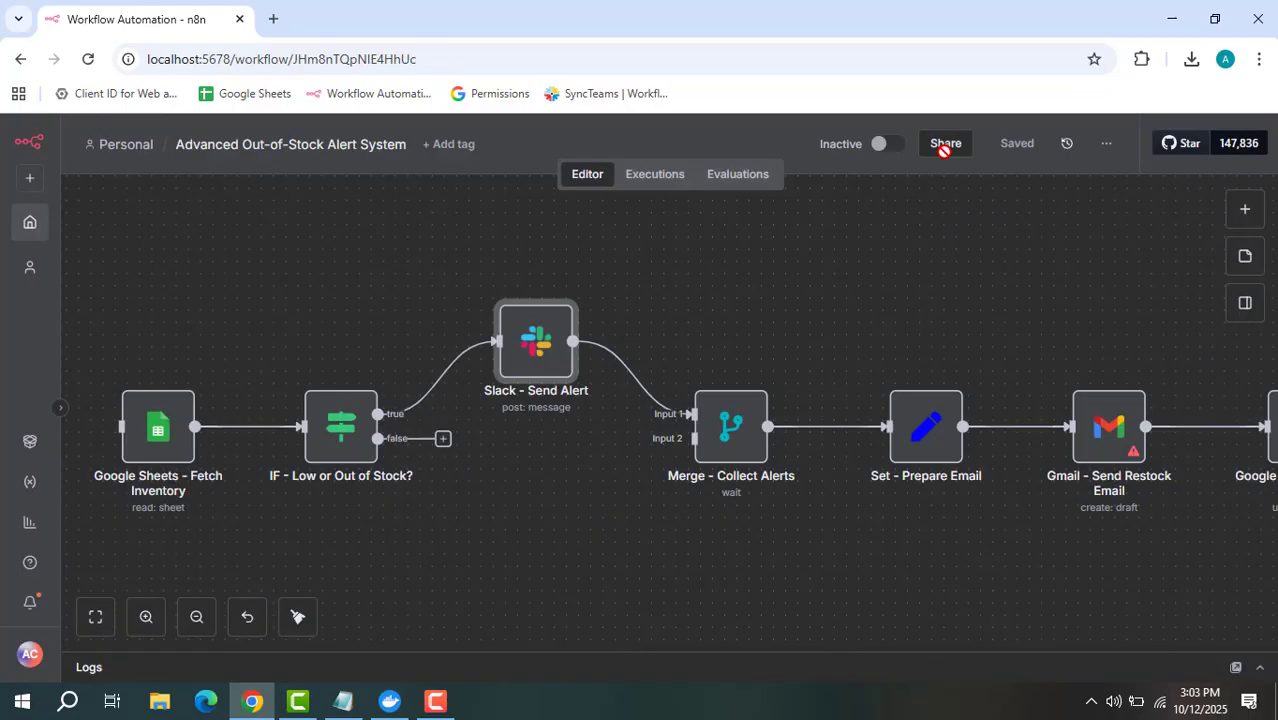
Confirm Merge - Collect Alerts uses Wait mode, then pan left to Google Sheets - Update Status
double_click(741, 445)
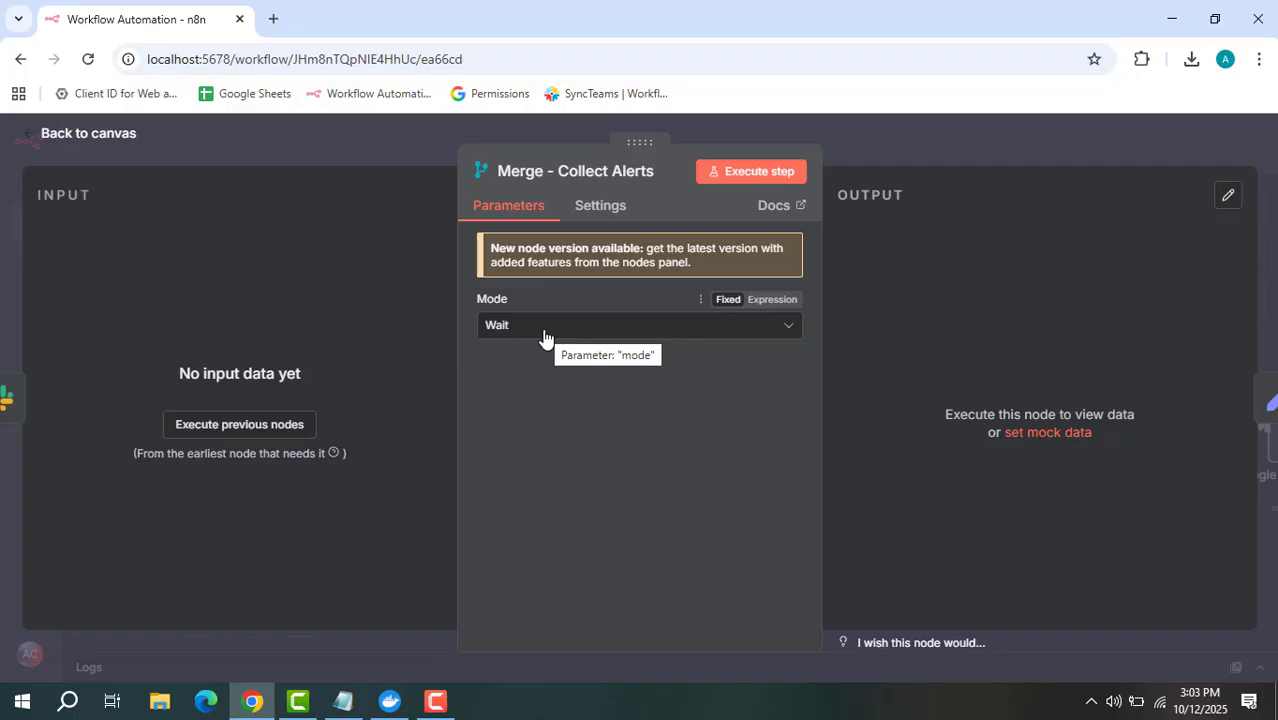
click(877, 144)
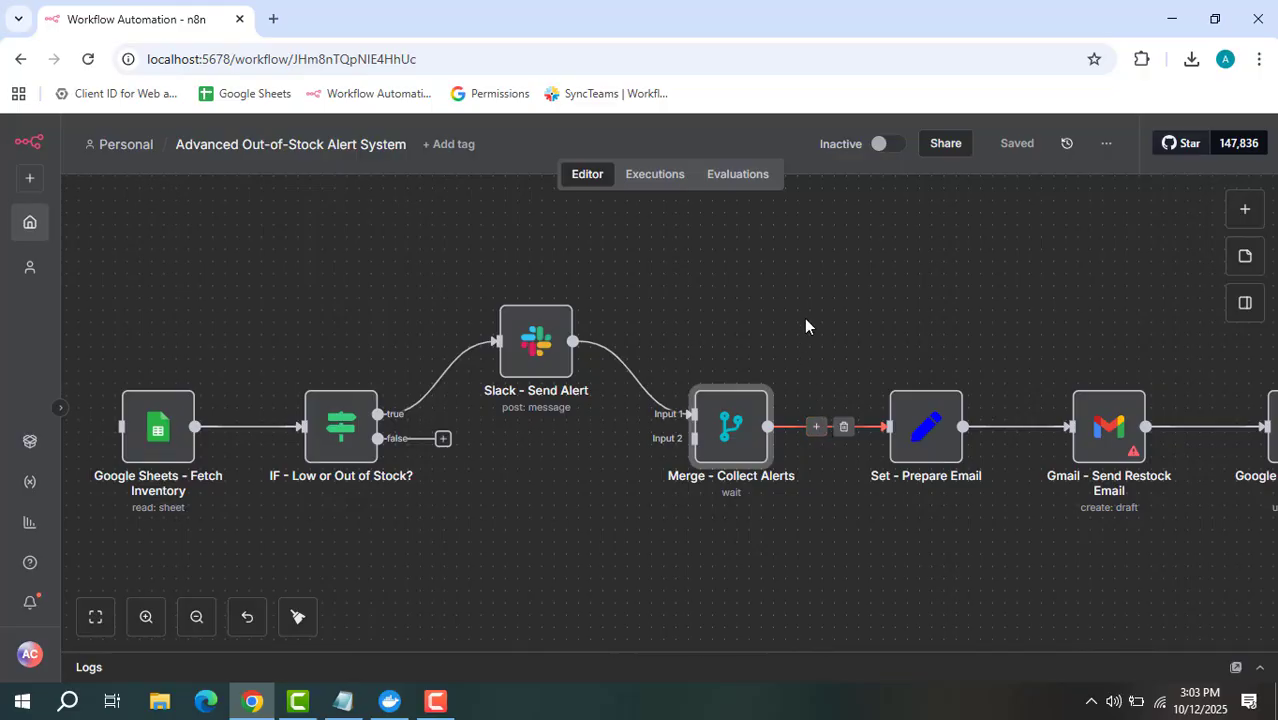
drag(819, 317, 620, 316)
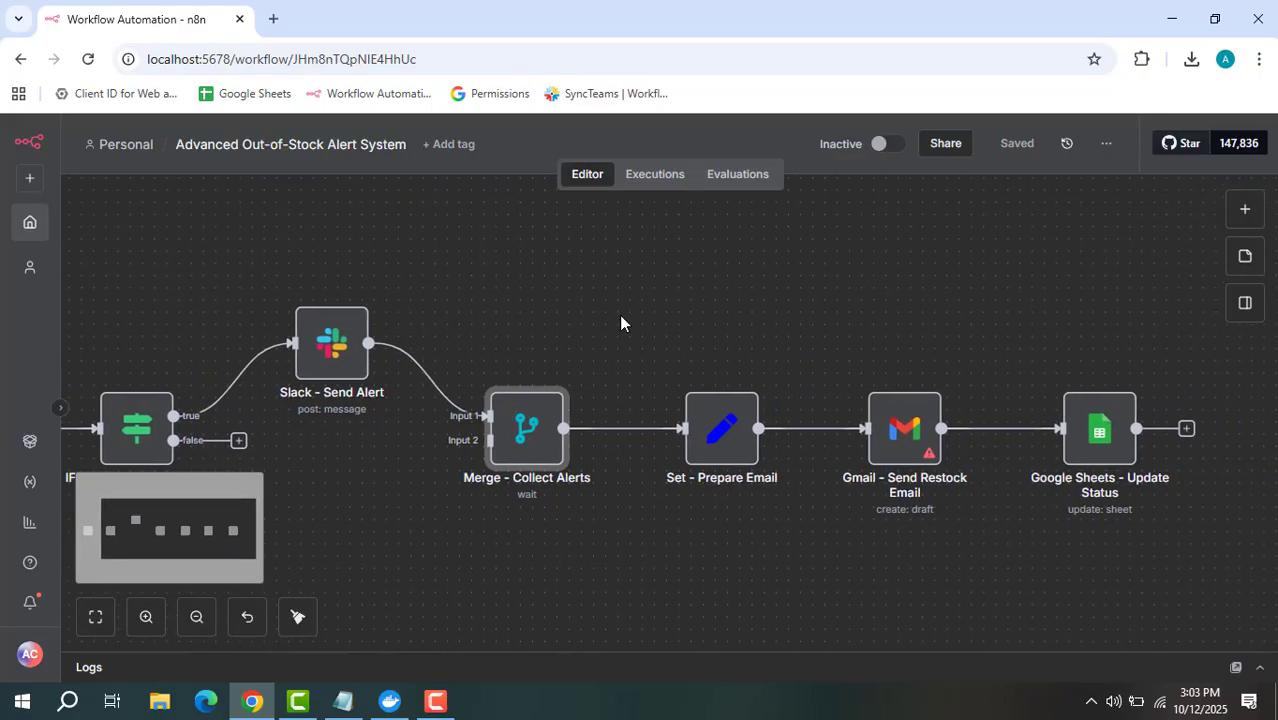
Read Set - Prepare Email's full Body listing products to restock and requesting delivery dates
double_click(725, 430)
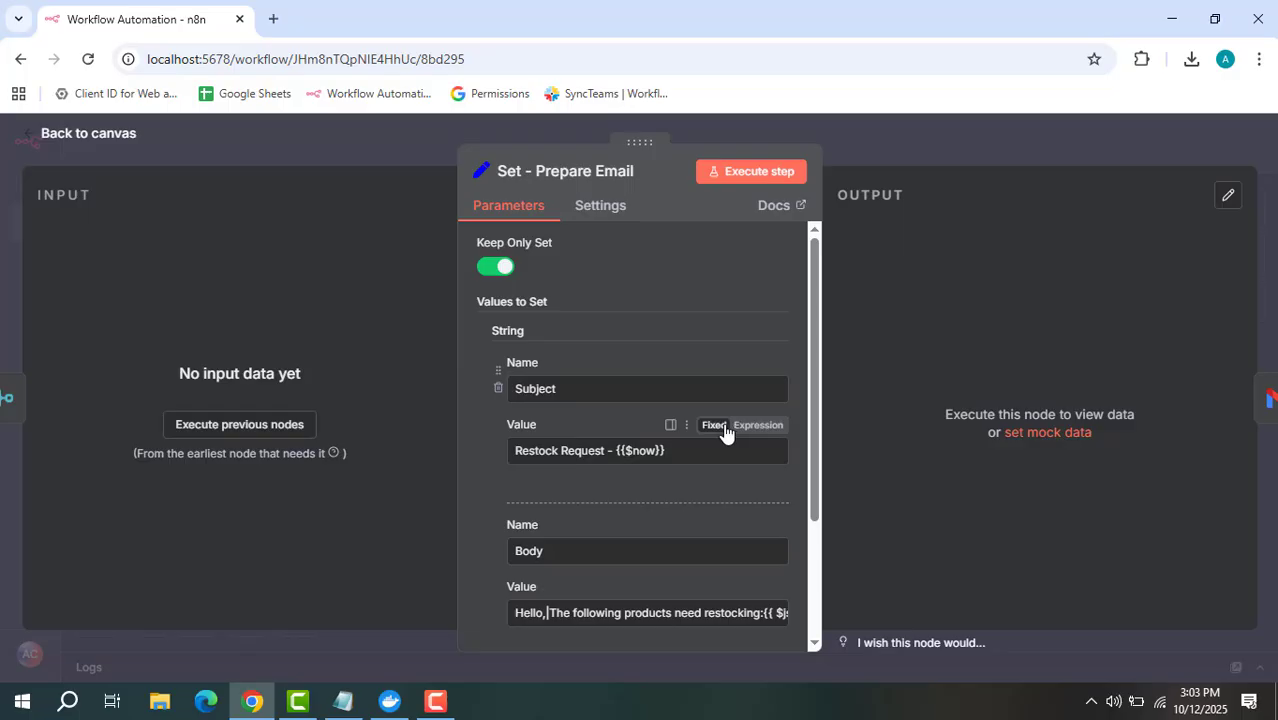
scroll(571, 403, down, 2)
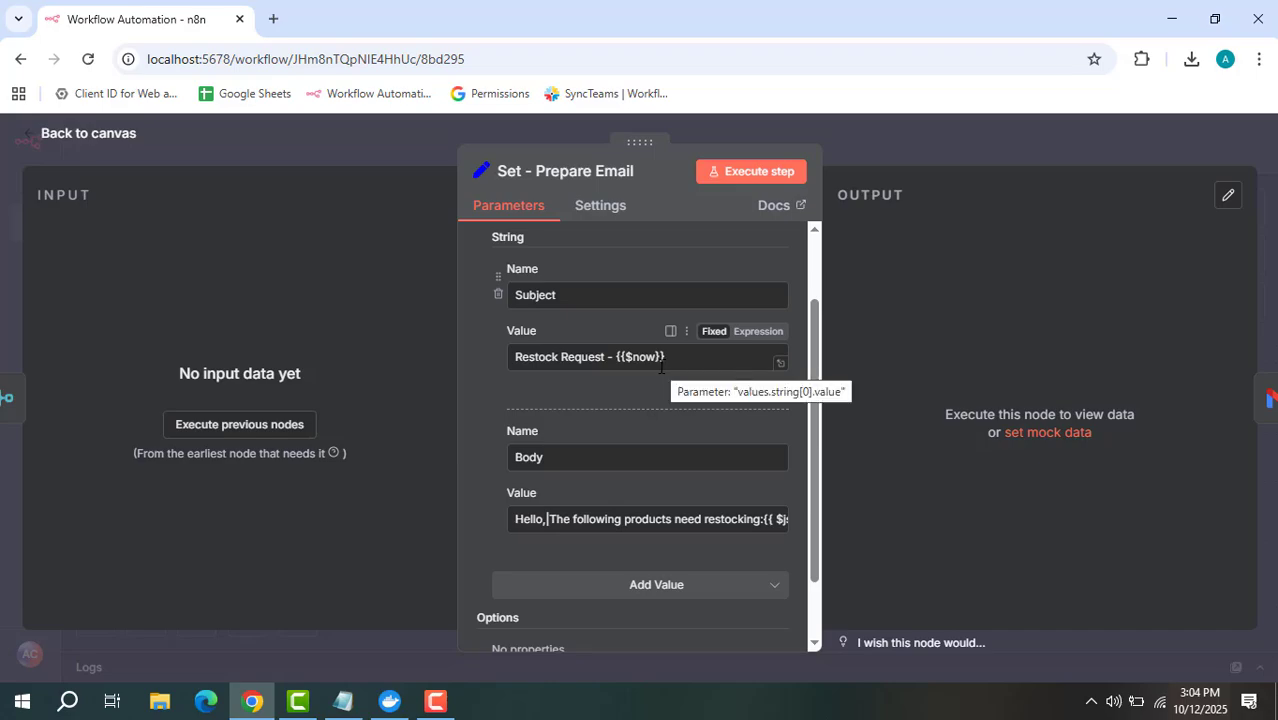
scroll(649, 394, down, 2)
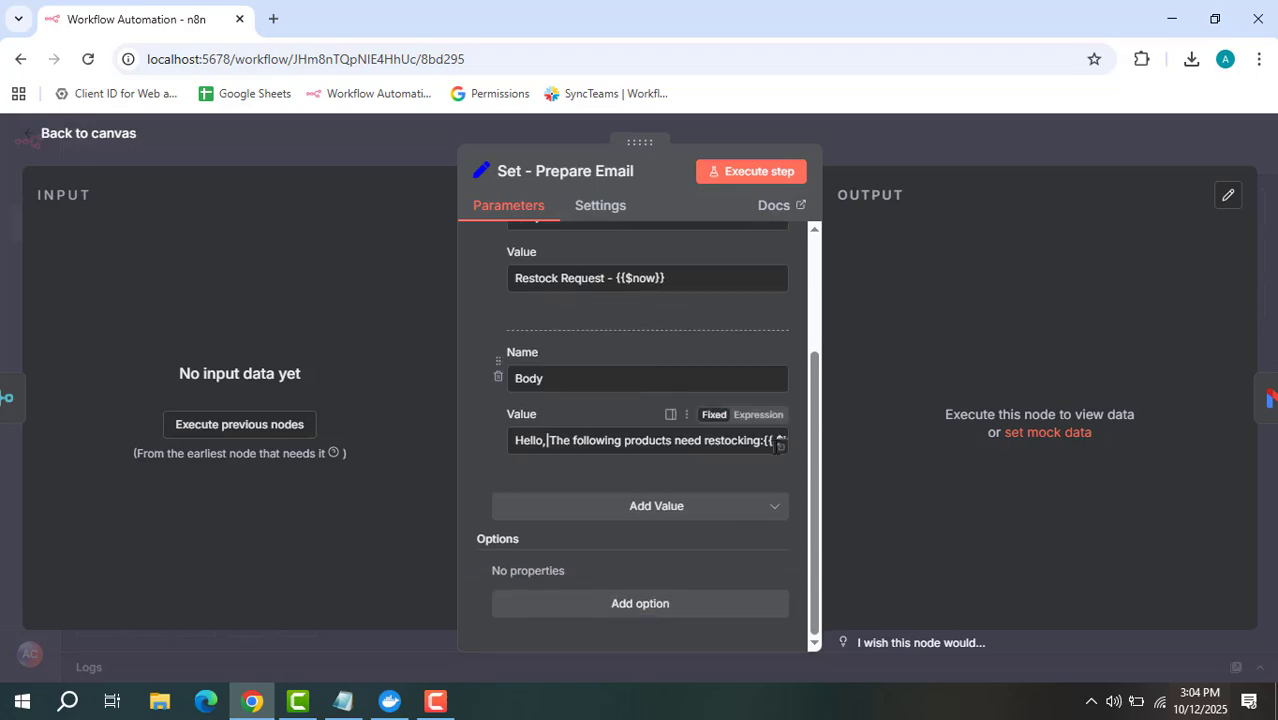
click(782, 448)
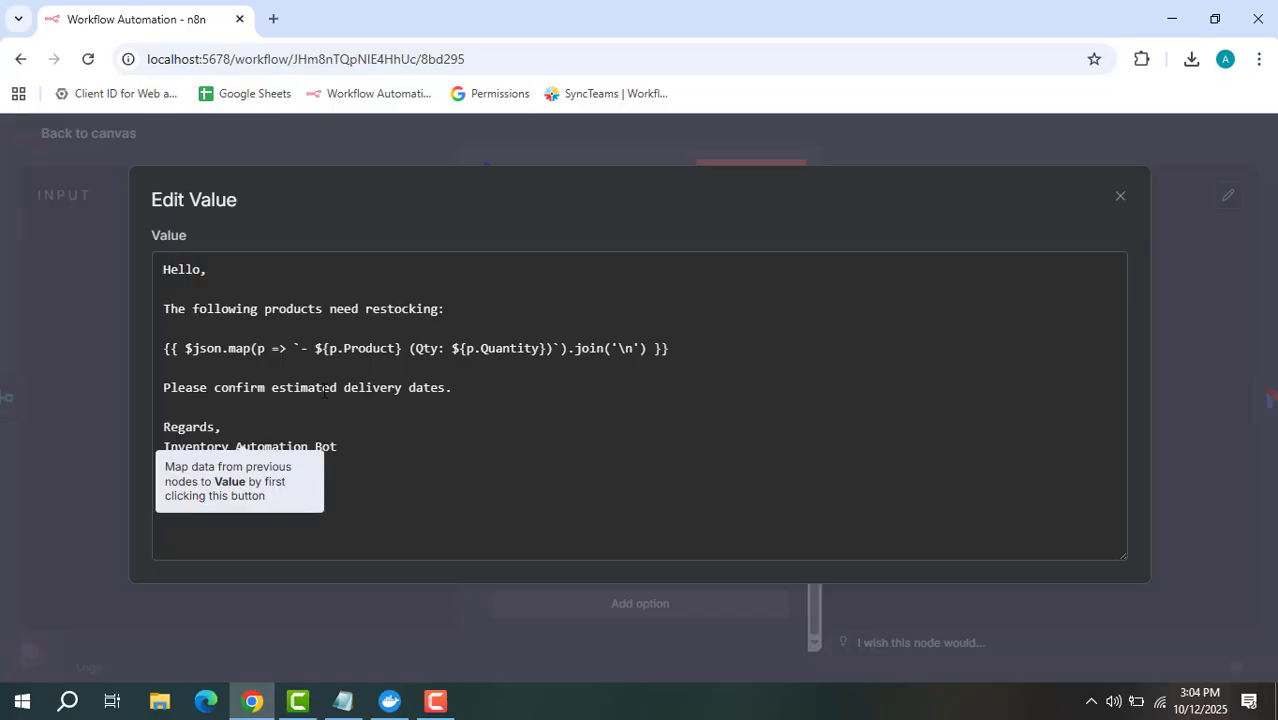
click(246, 408)
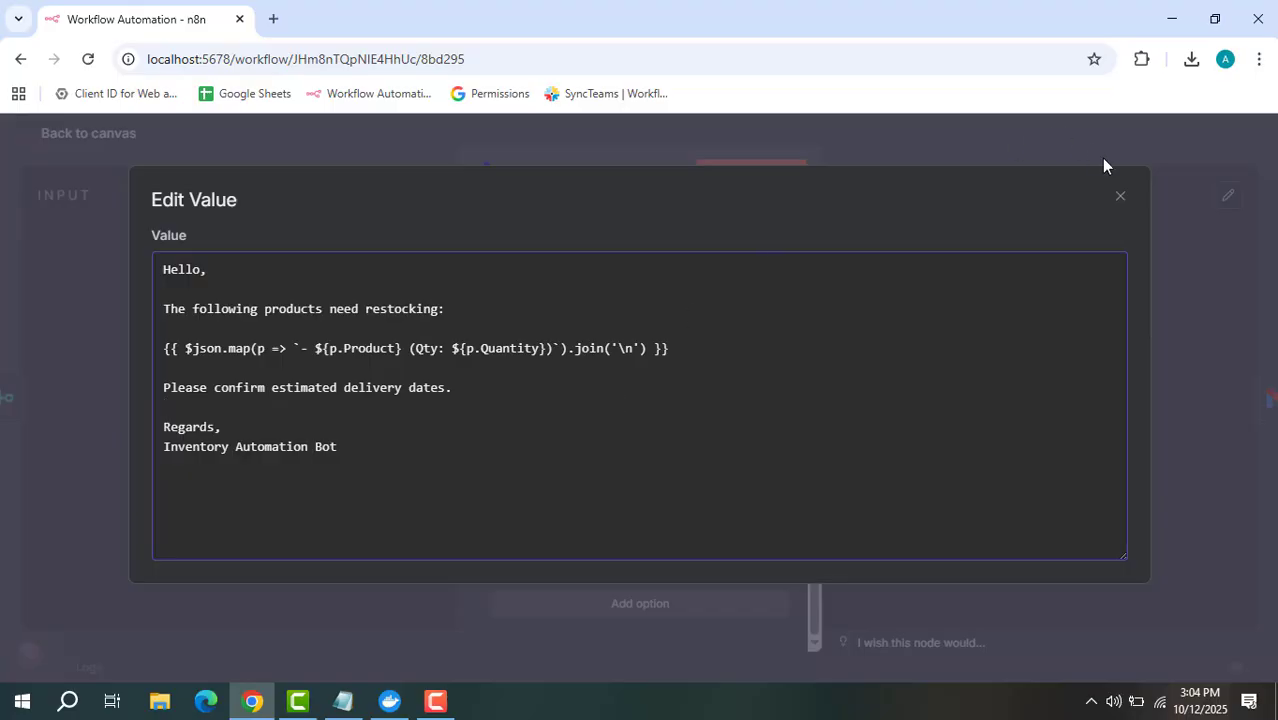
click(1121, 199)
click(943, 133)
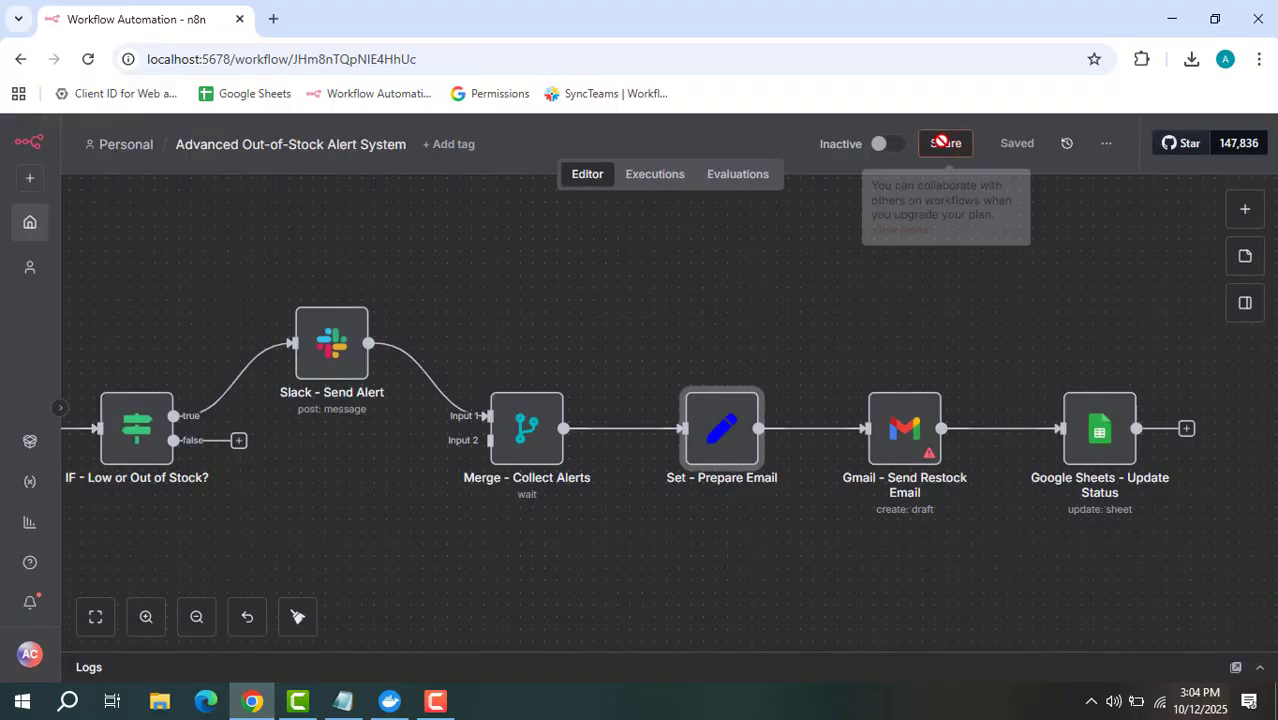
Open the Gmail - Send Restock Email node (Draft, Subject {{$json["Subject"]}}) and scroll to Message
click(904, 440)
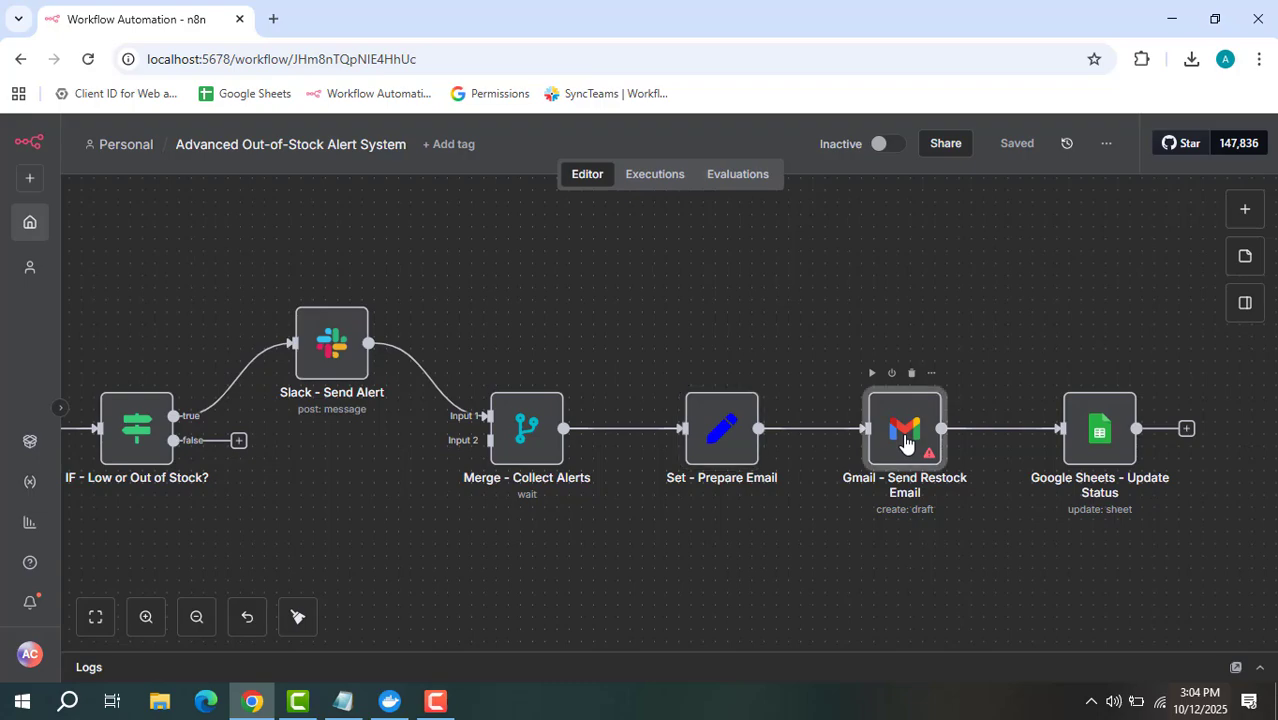
double_click(905, 441)
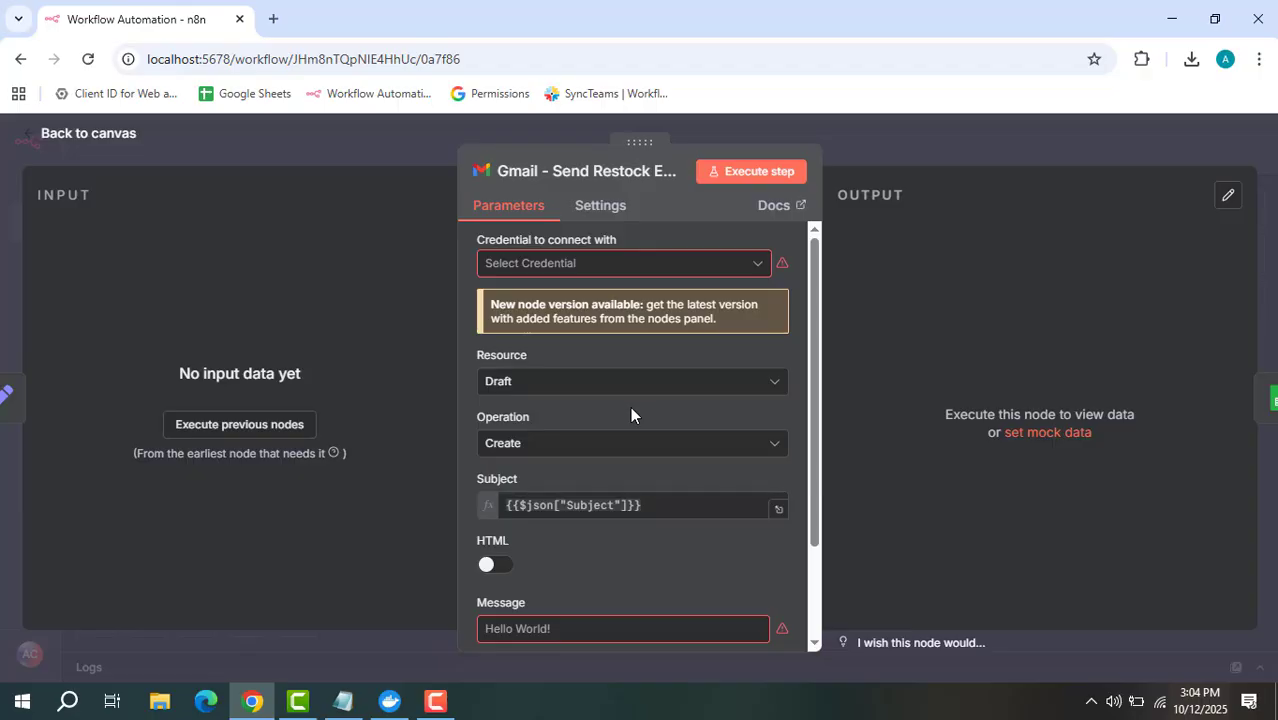
scroll(630, 406, down, 1)
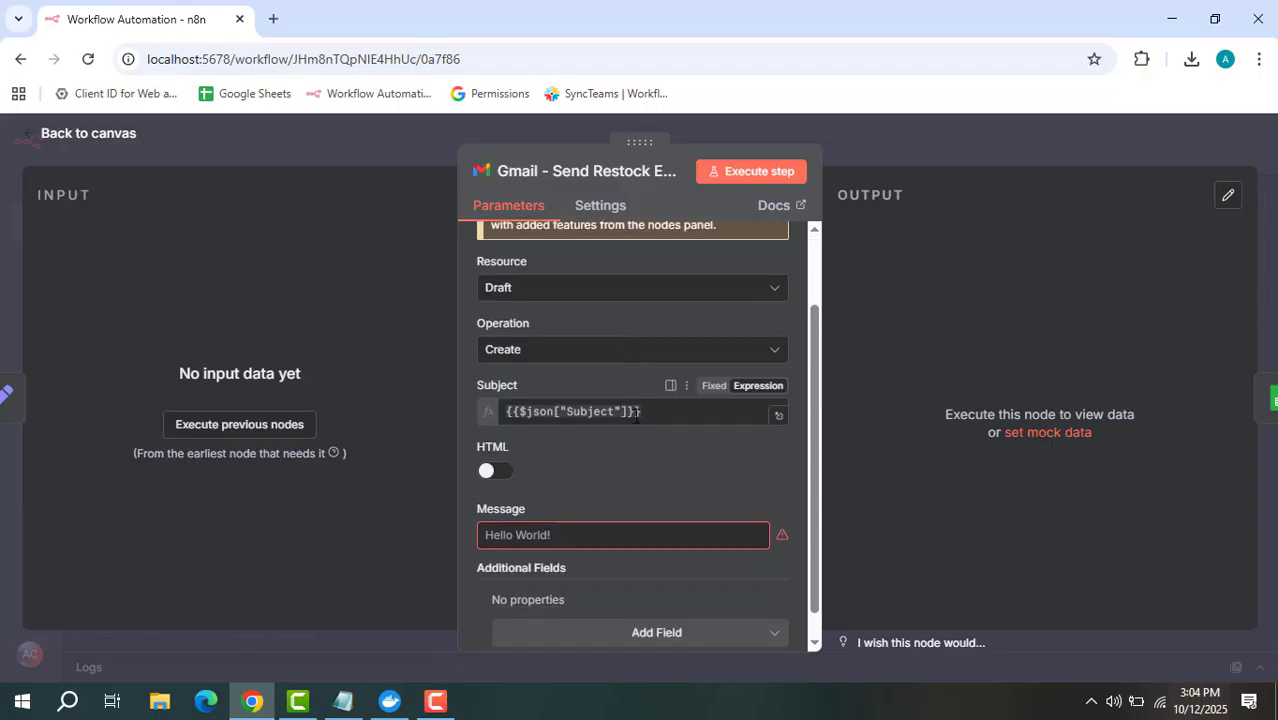
scroll(638, 432, up, 1)
scroll(638, 432, down, 1)
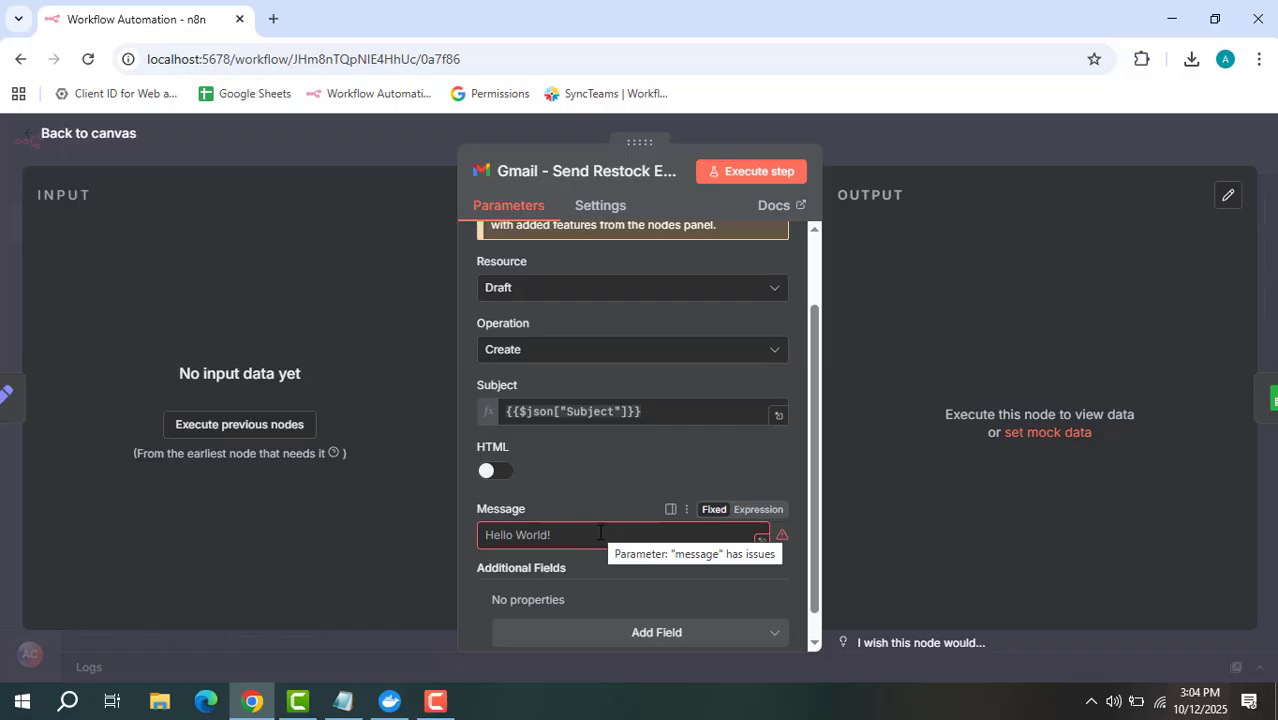
scroll(622, 492, down, 1)
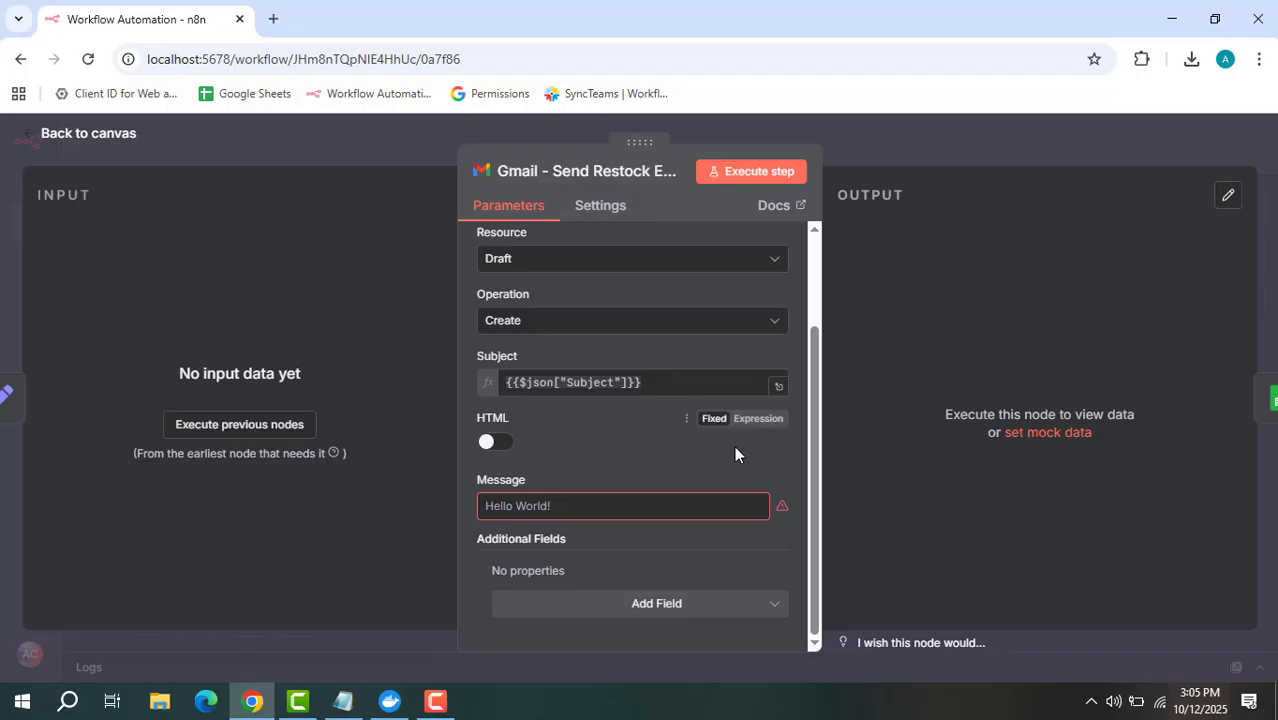
Set the Gmail Message to the expression {{$json["Body"] }}, correcting its quotes
click(568, 506)
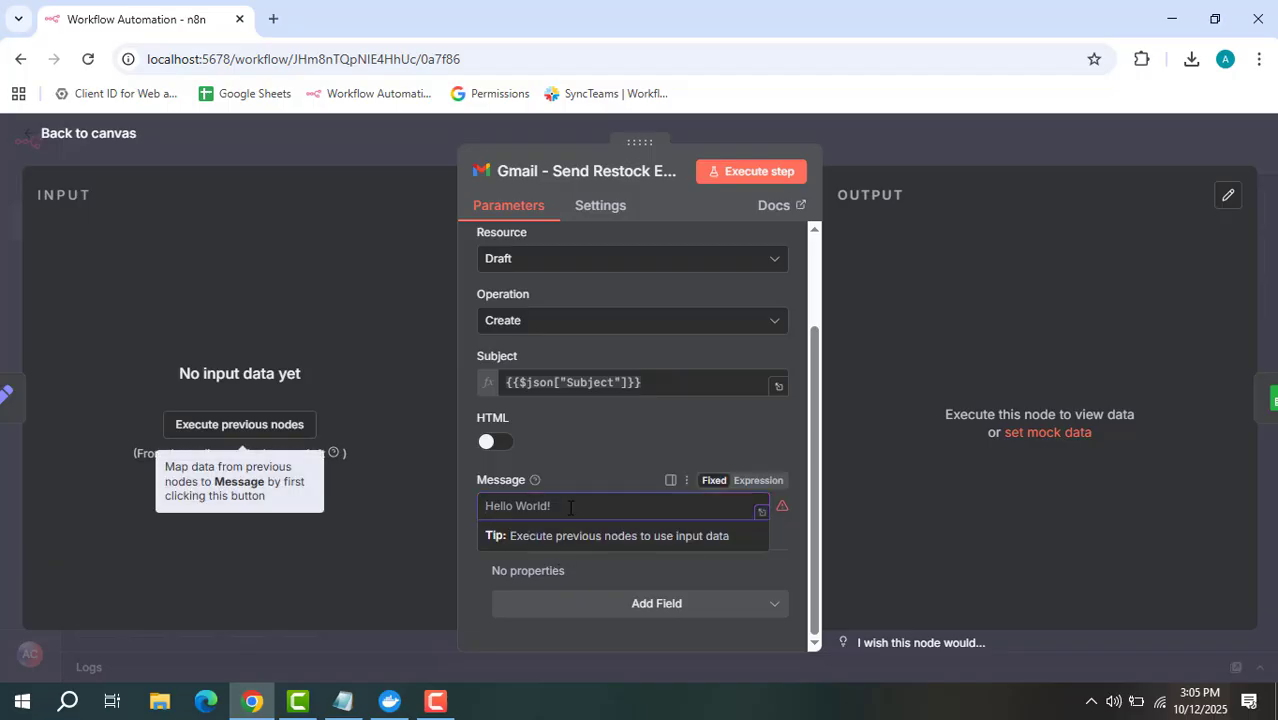
text({{)
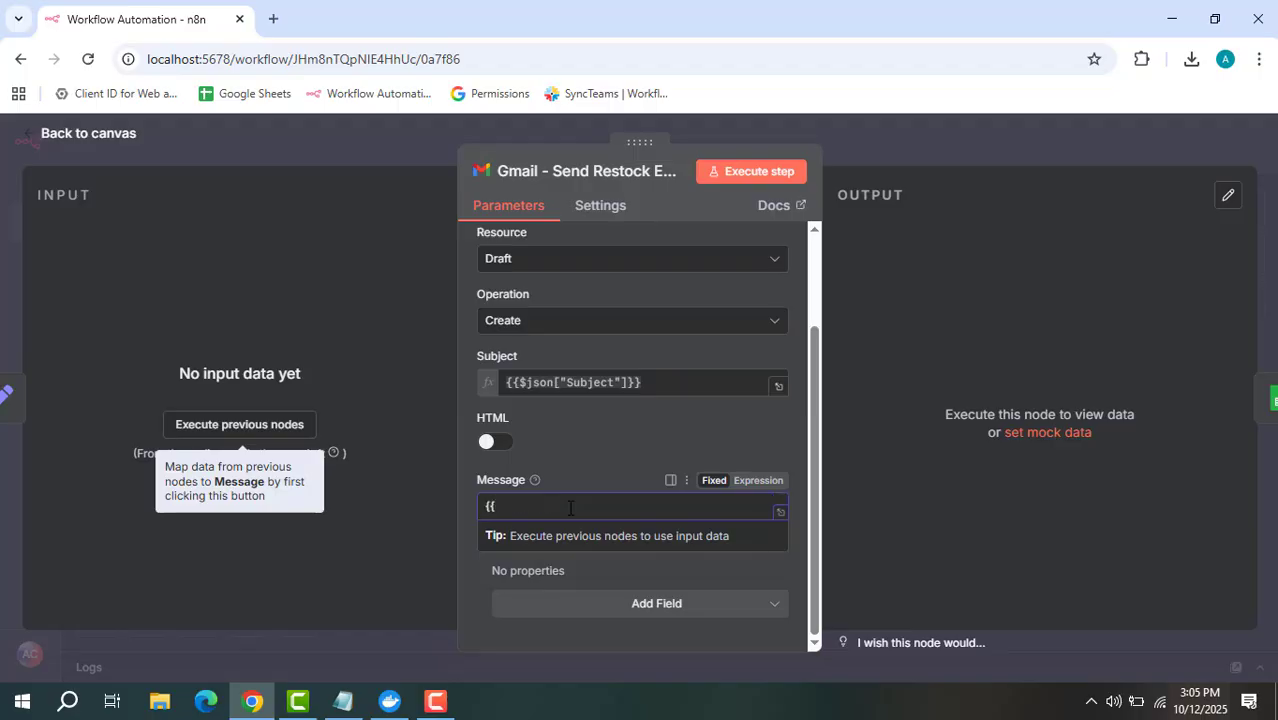
text($)
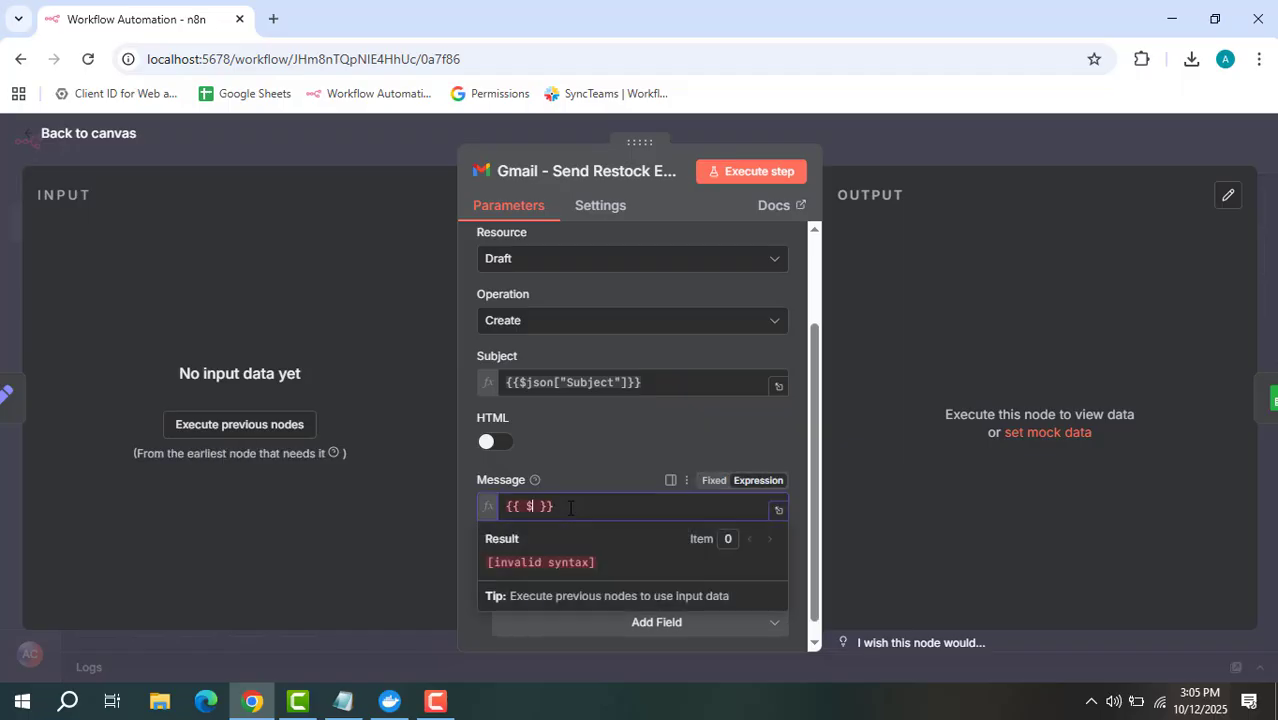
text(json)
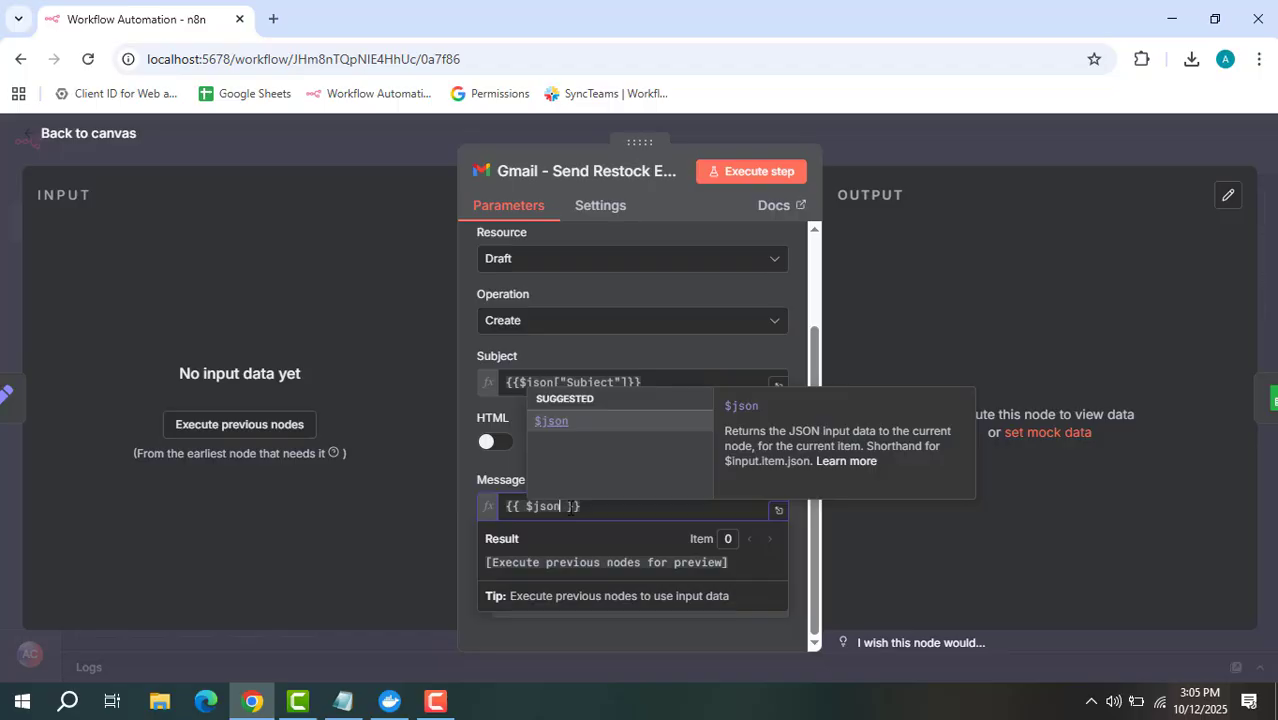
text([")
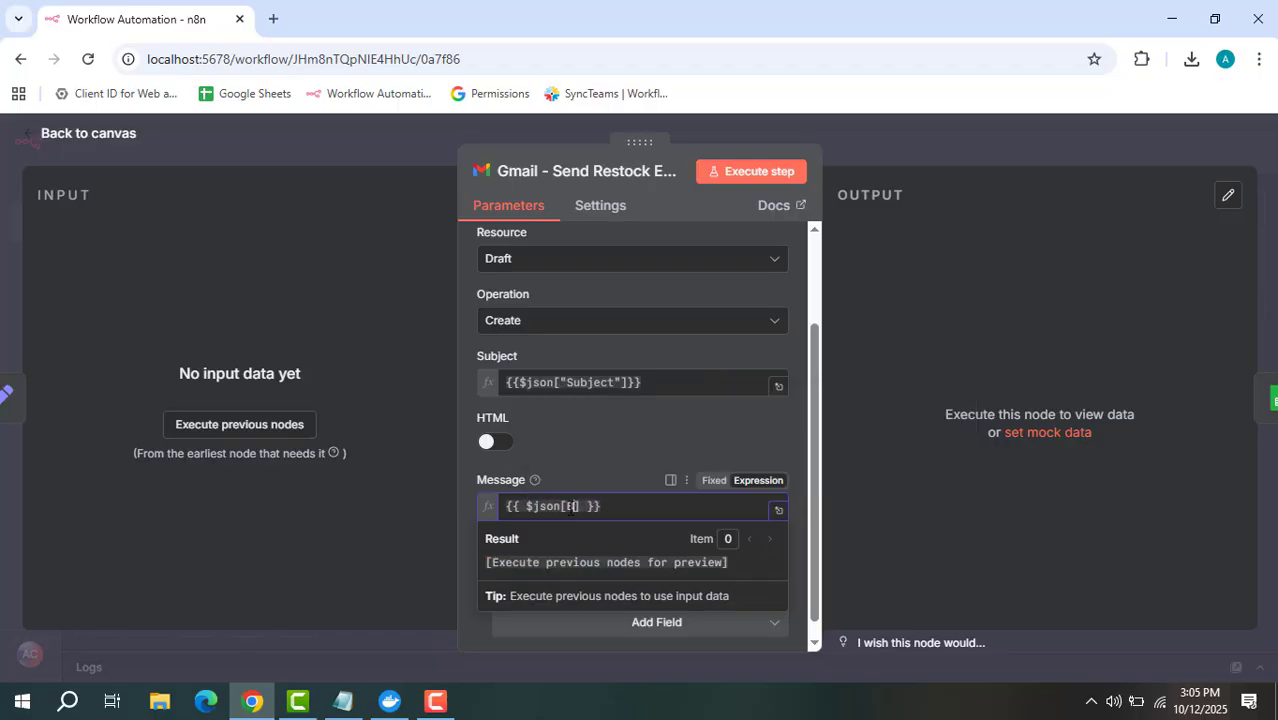
text(body)
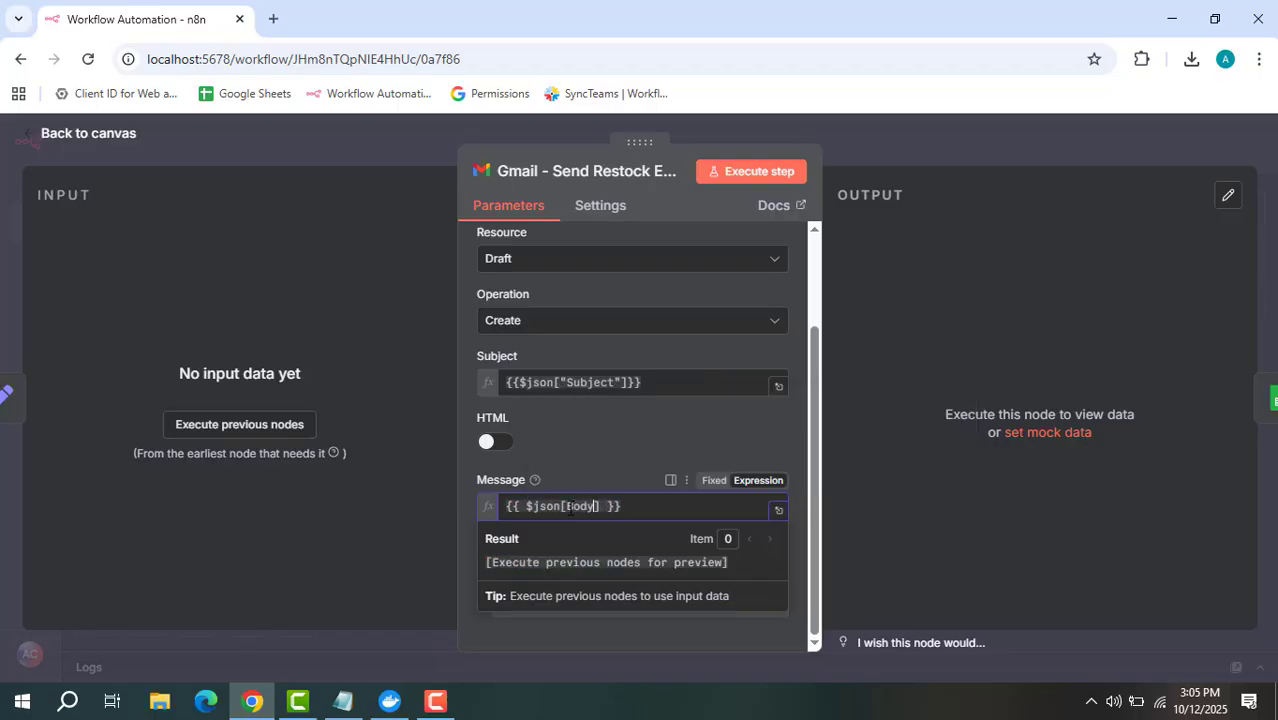
text(")
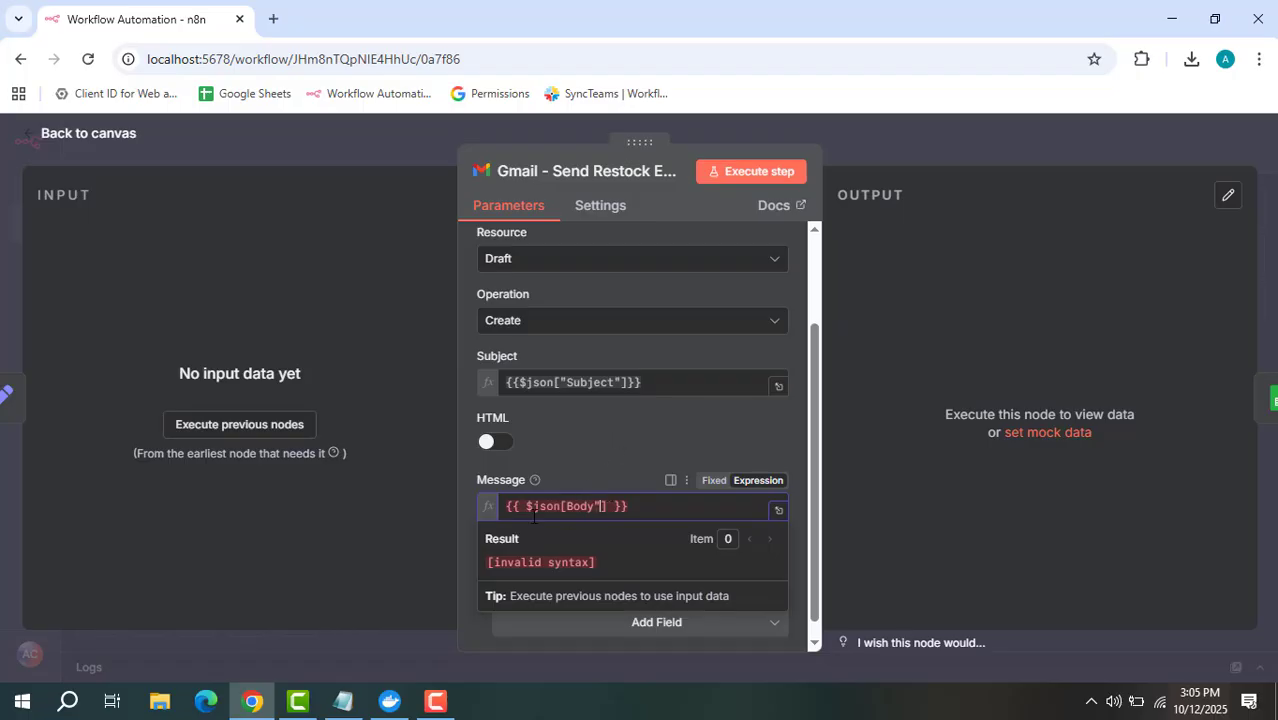
key(BackSpace)
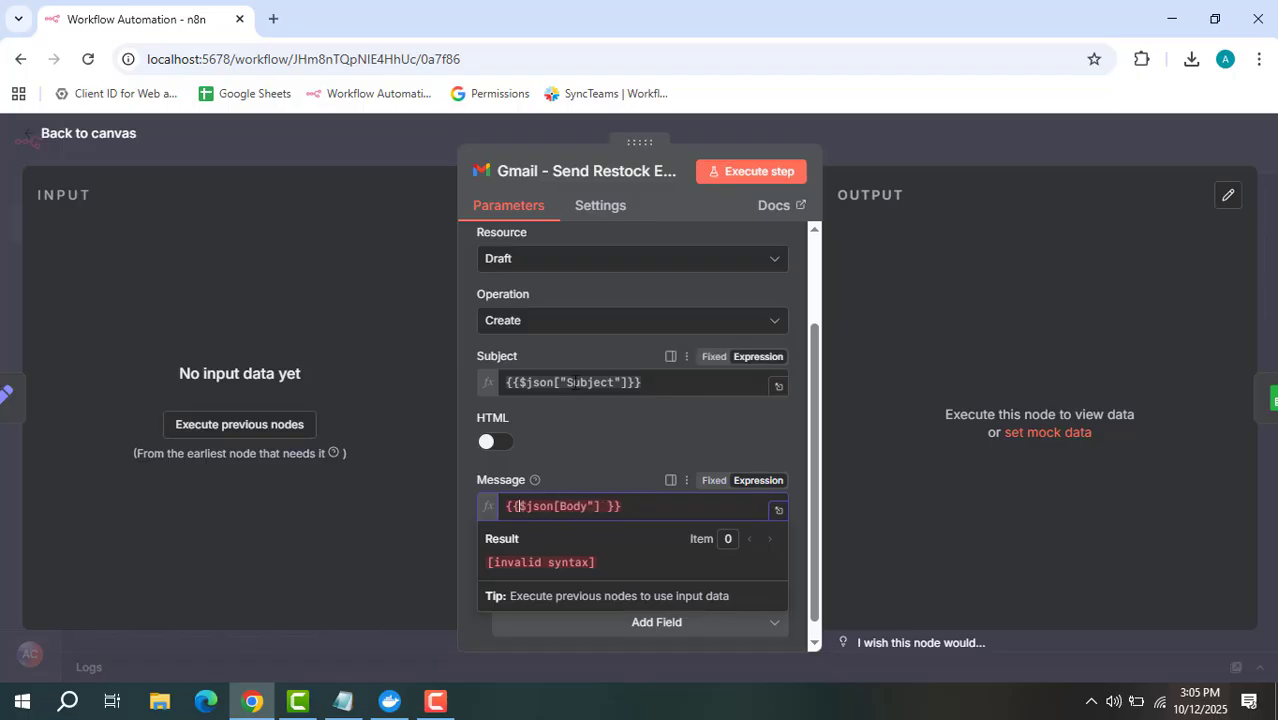
click(625, 437)
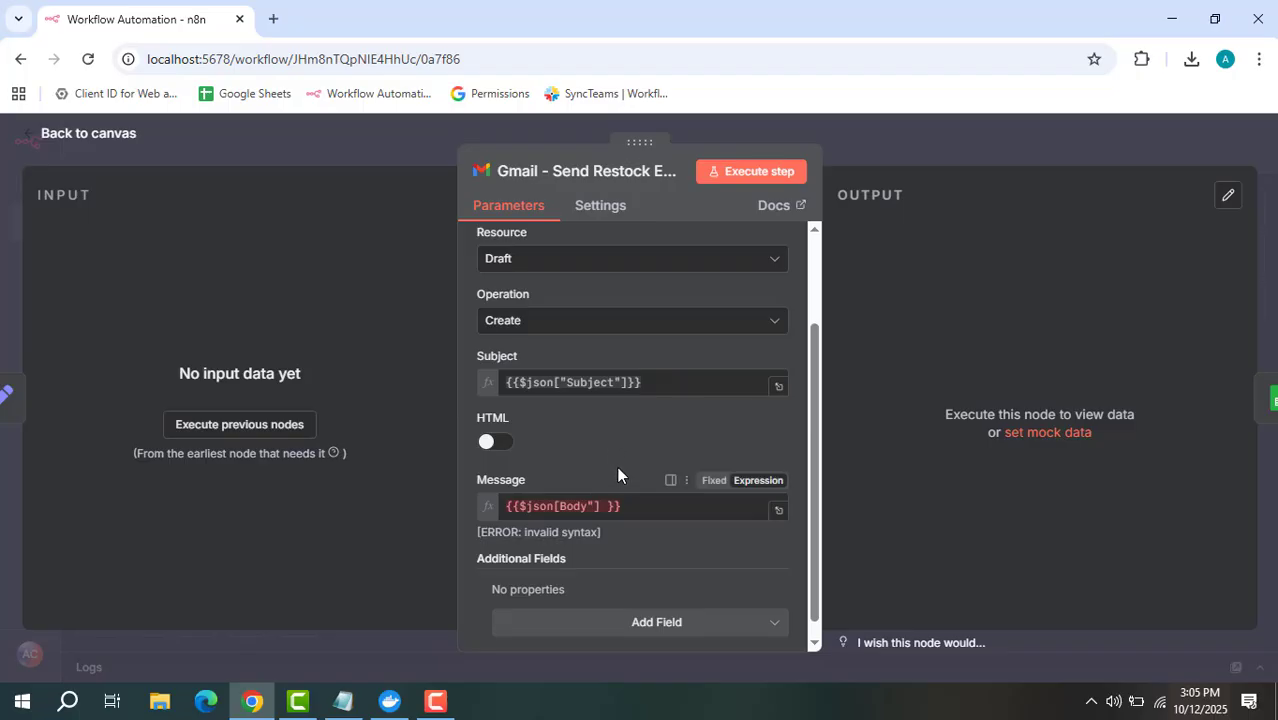
click(580, 505)
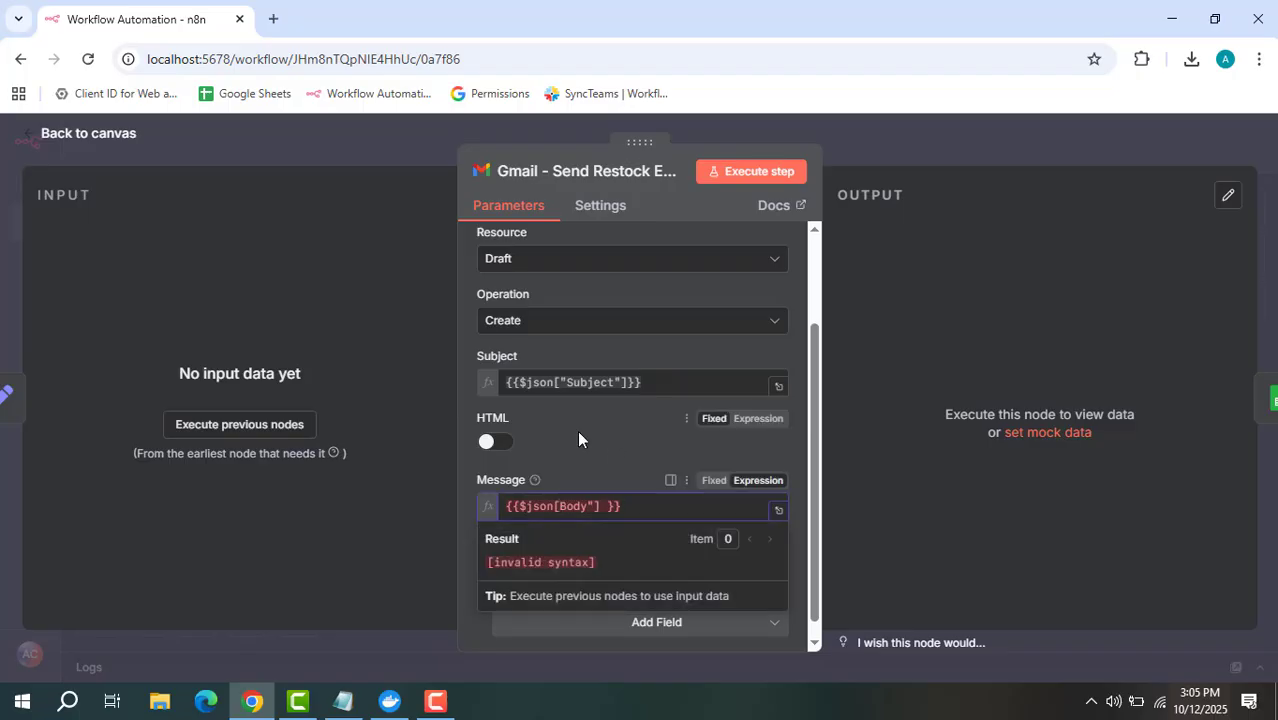
text(")
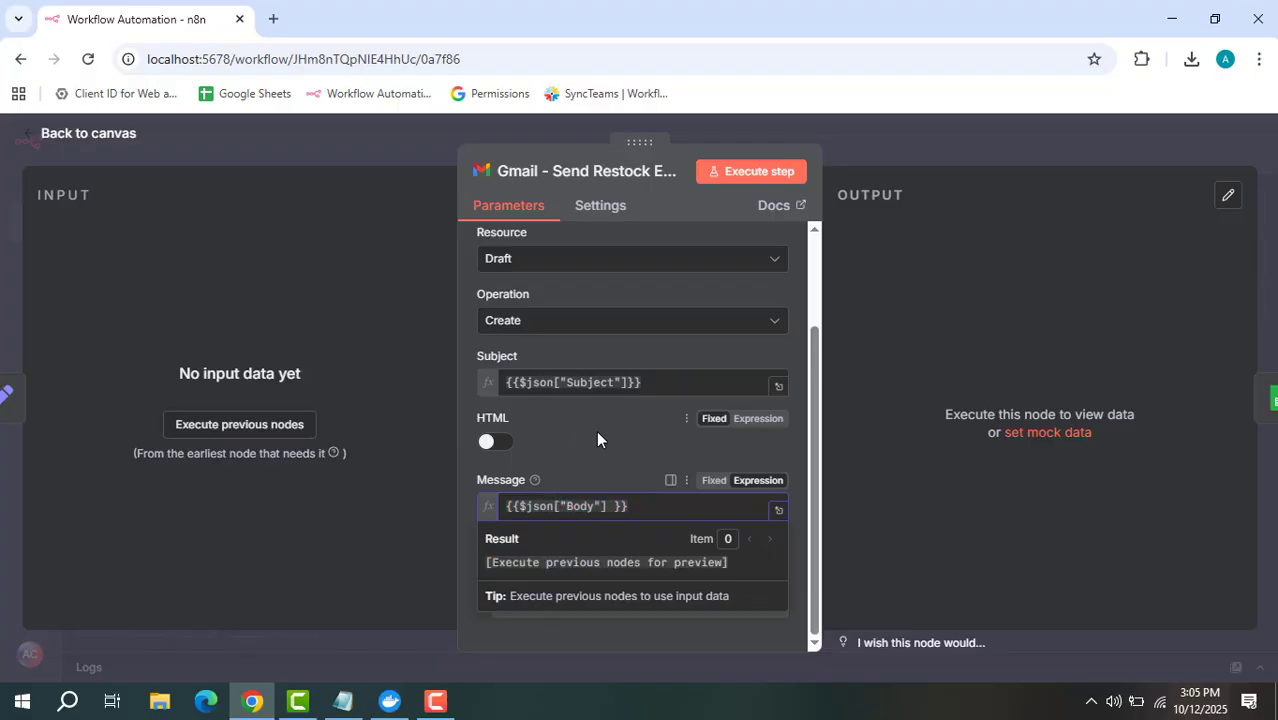
click(566, 454)
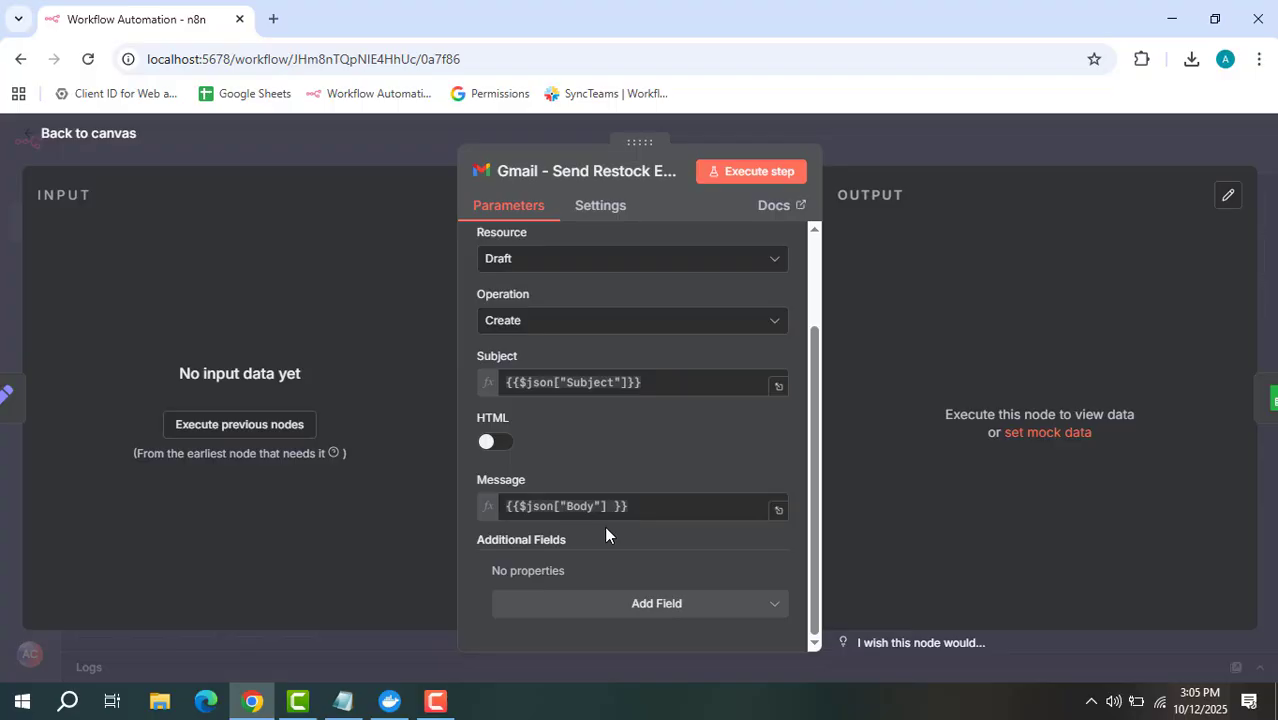
click(934, 156)
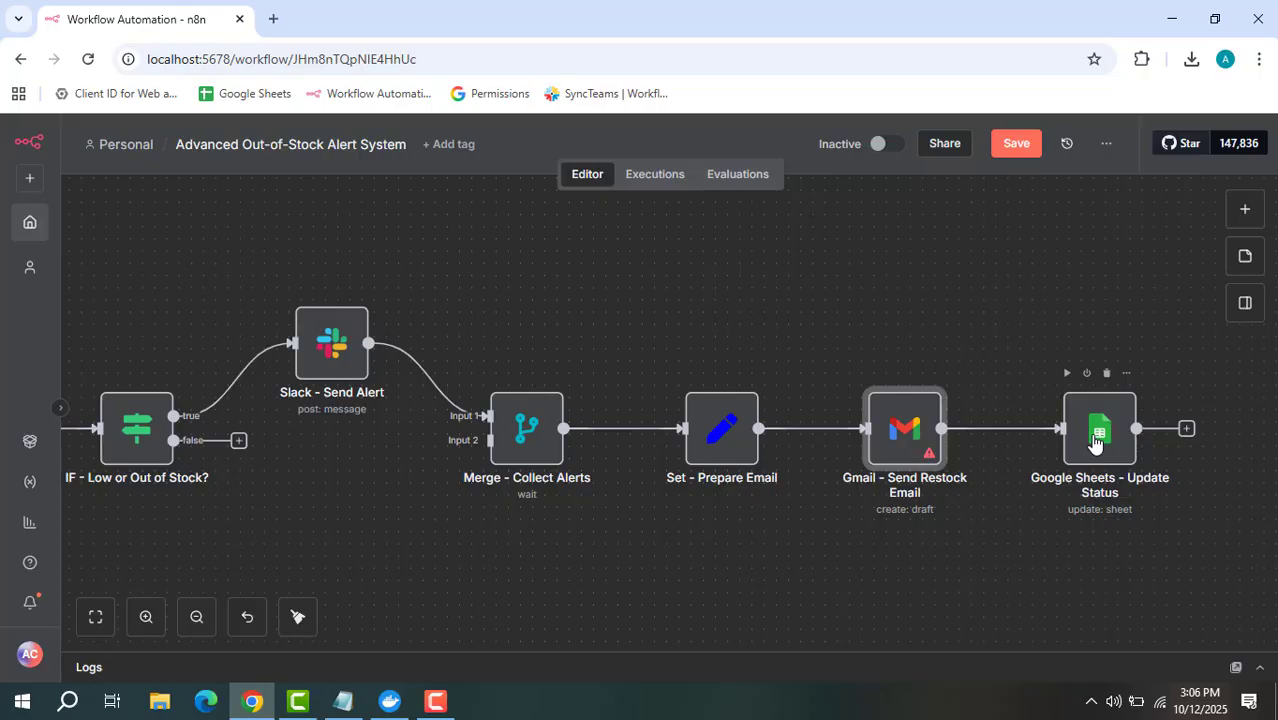
double_click(1095, 443)
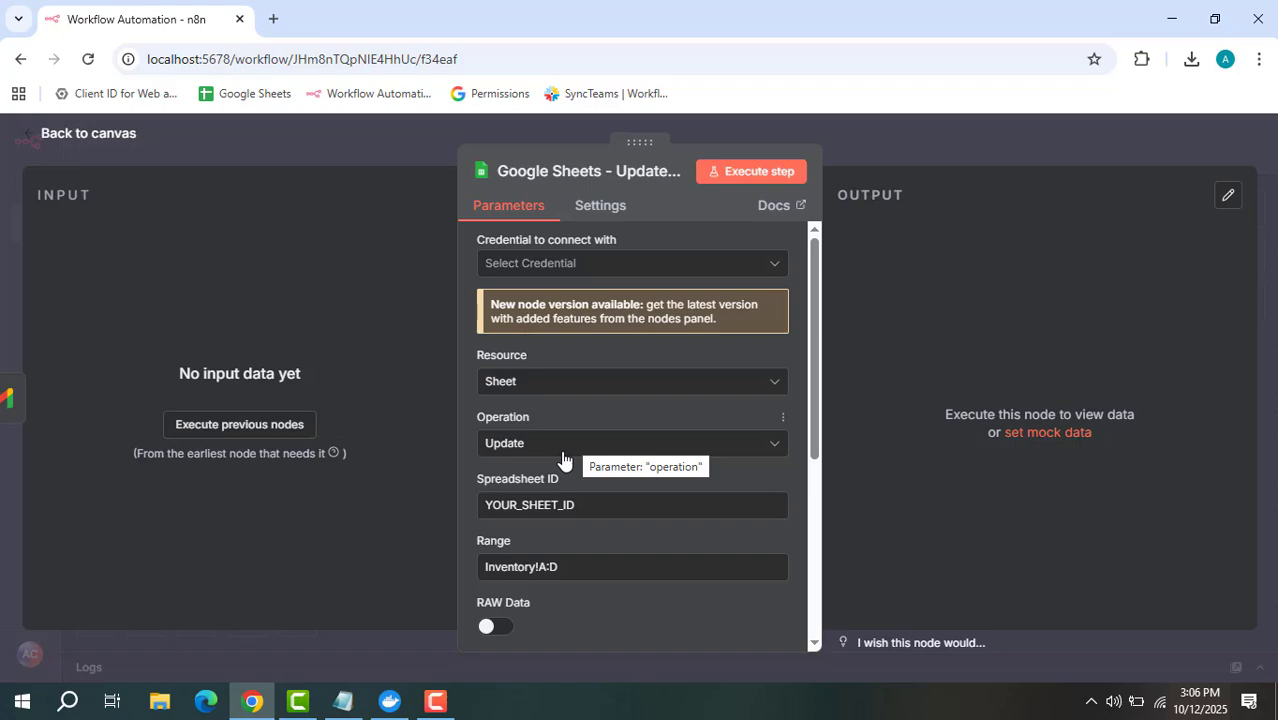
click(1045, 144)
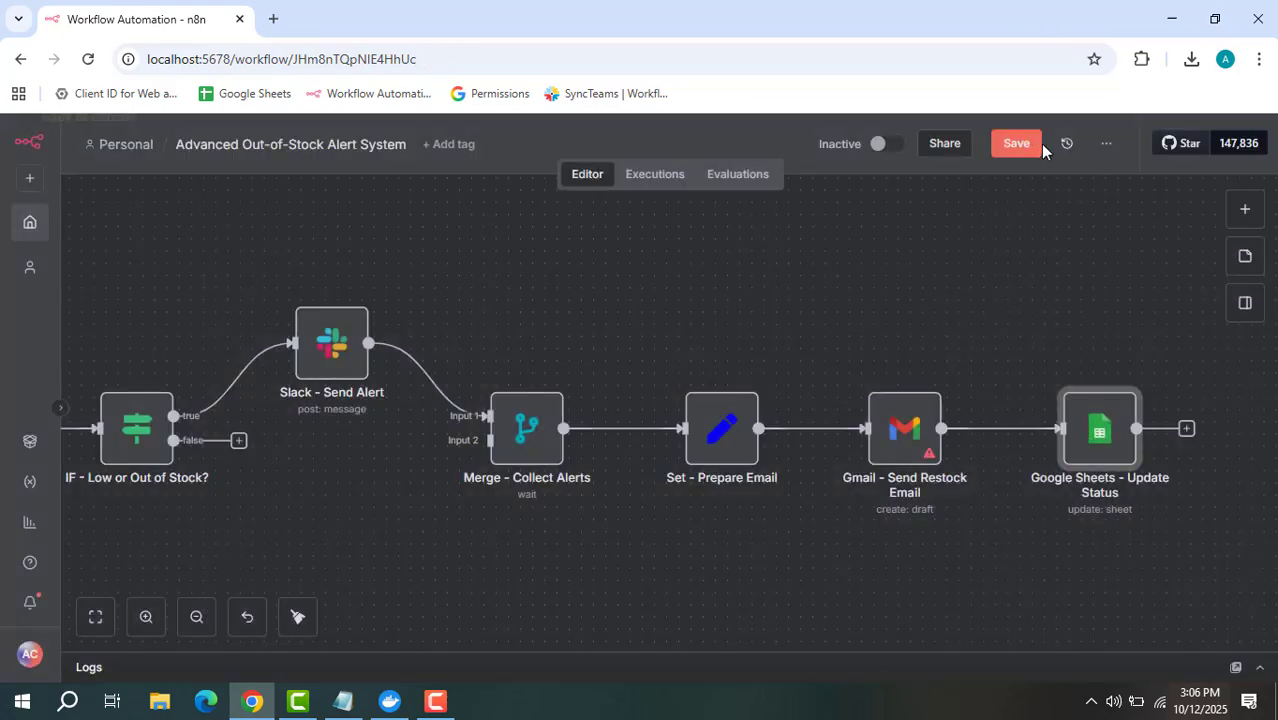